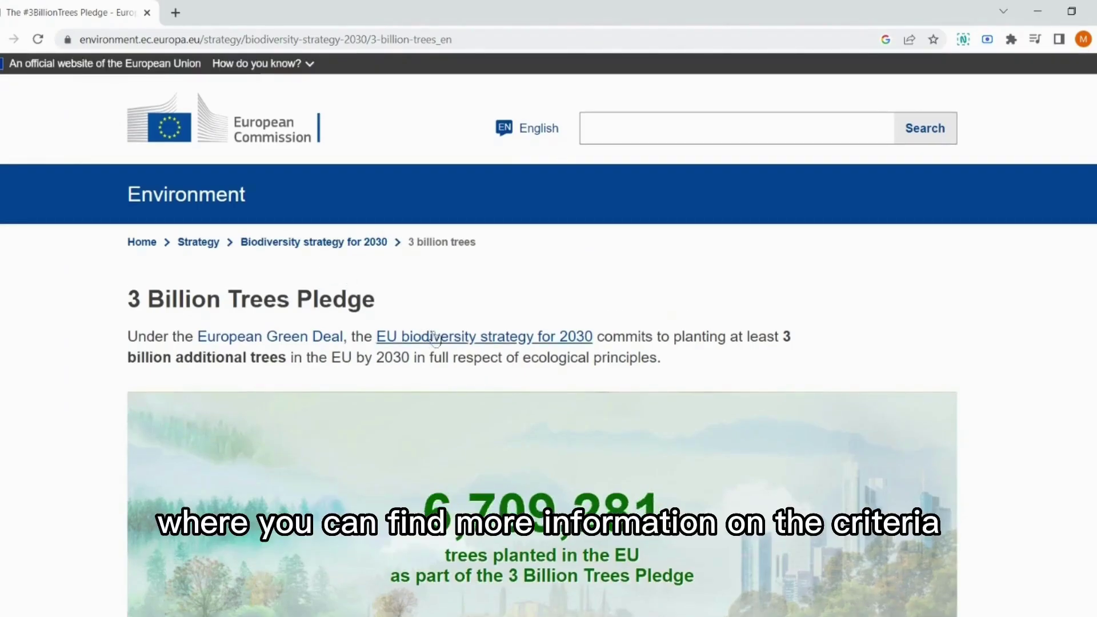
# Scroll down the pledge page and jump to its 'How does it work?' section from the summary.
pyautogui.scroll(-1, 661, 483)
pyautogui.scroll(-2, 662, 483)
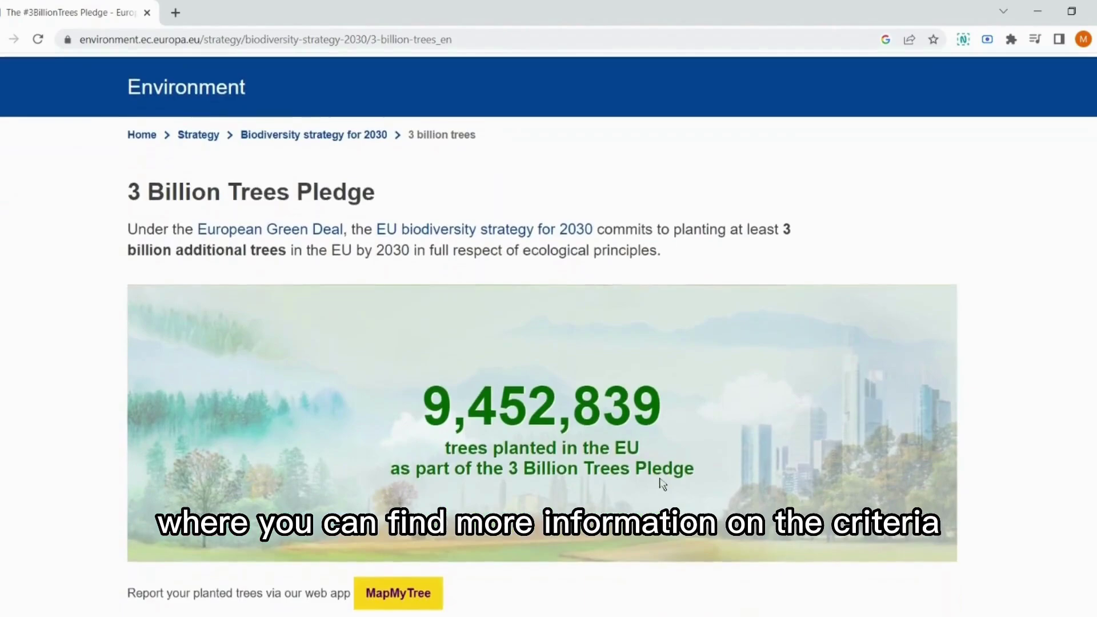
pyautogui.scroll(-1, 662, 483)
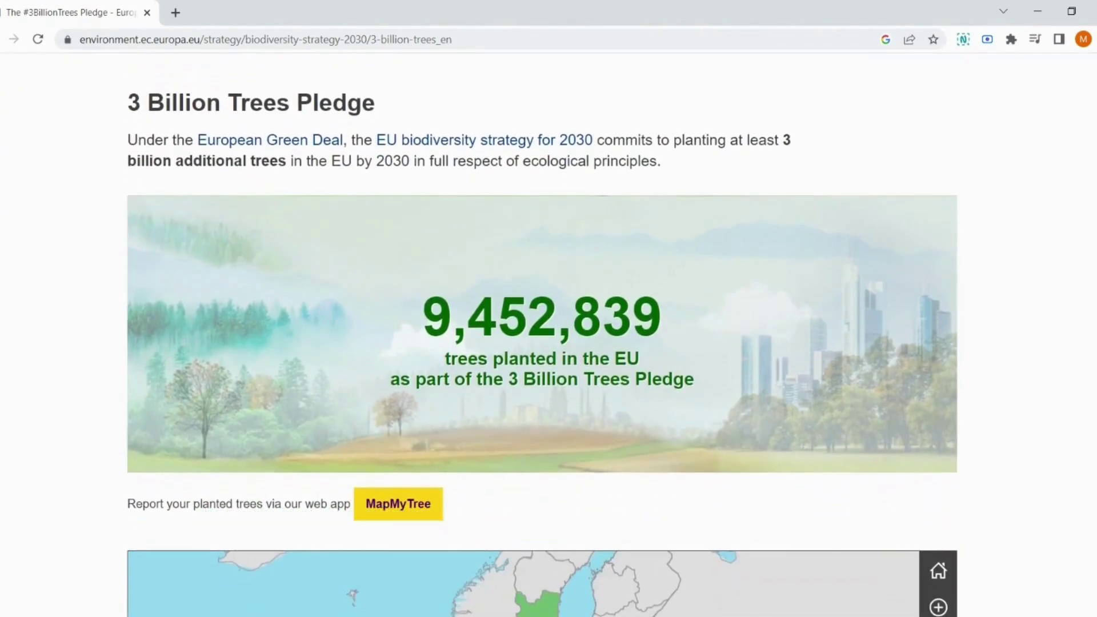
pyautogui.scroll(-1, 542, 335)
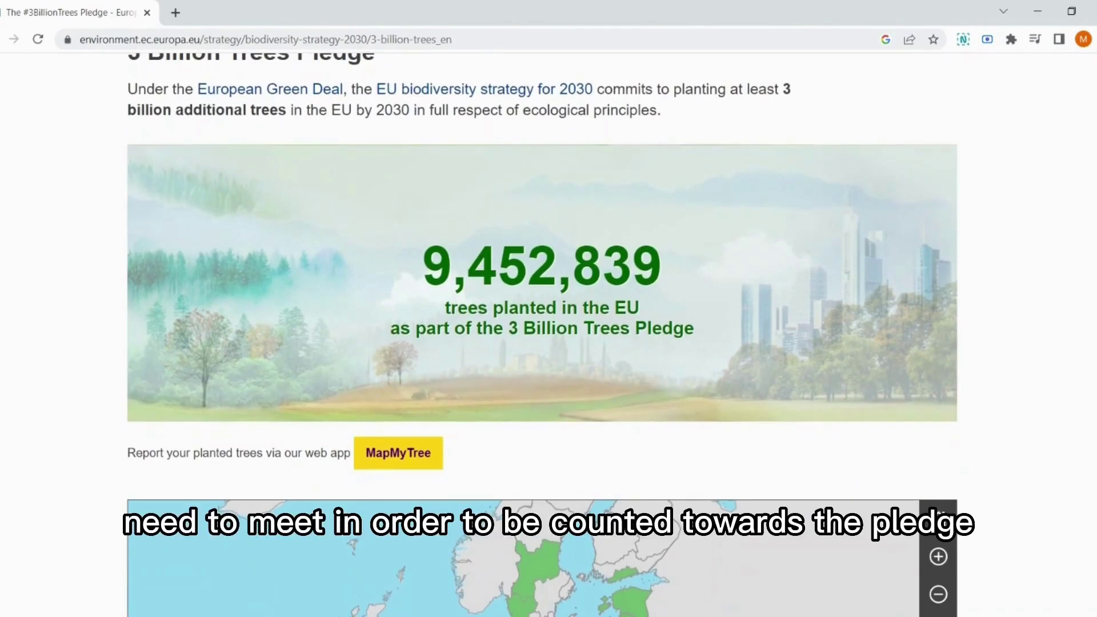
pyautogui.scroll(-3, 145, 395)
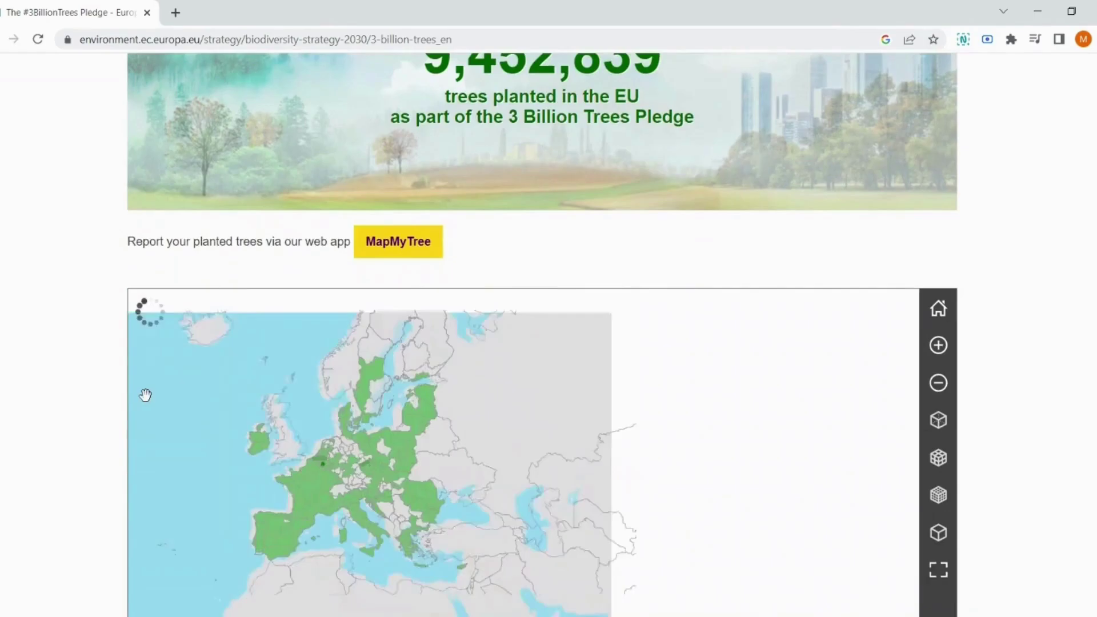
pyautogui.scroll(-15, 18, 410)
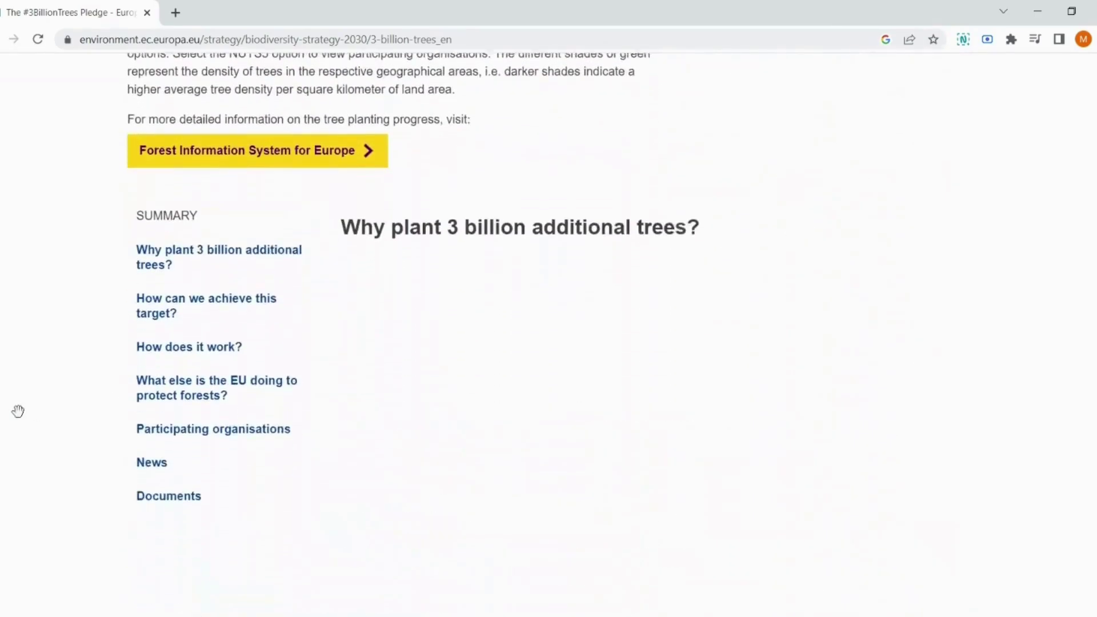
pyautogui.scroll(-1, 17, 411)
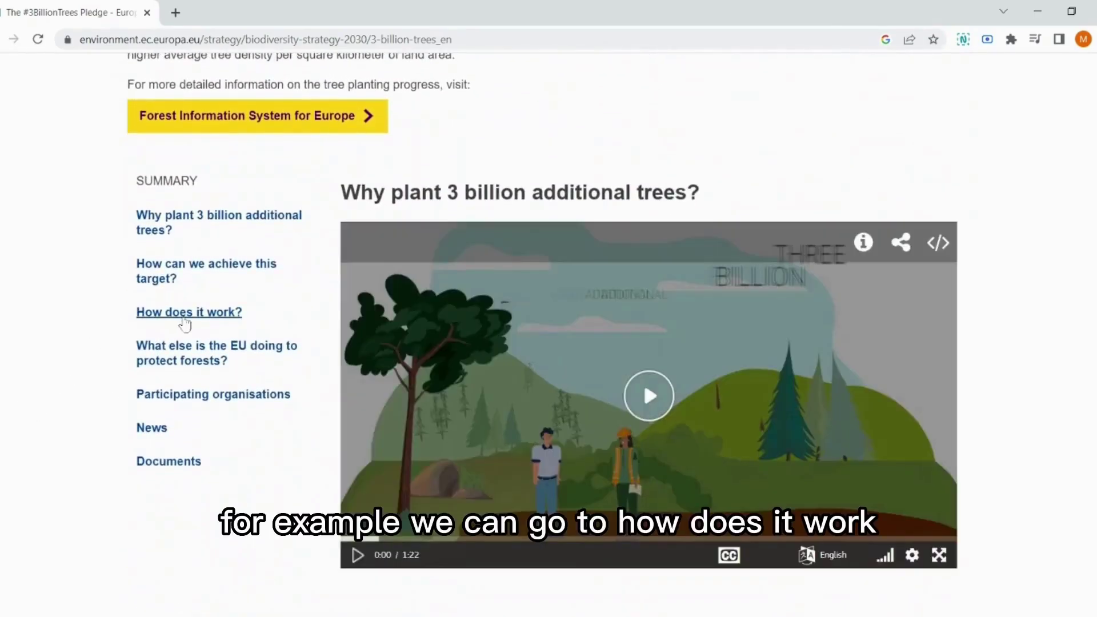
pyautogui.click(186, 322)
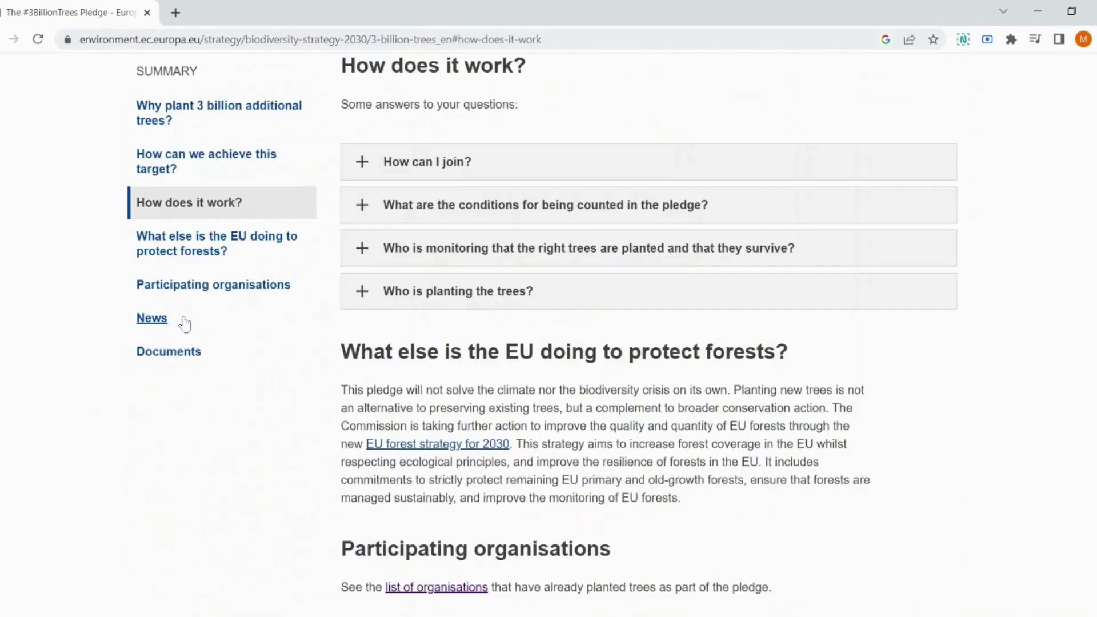
# Read down through 'How does it work?' to the Documents list.
pyautogui.scroll(-3, 793, 515)
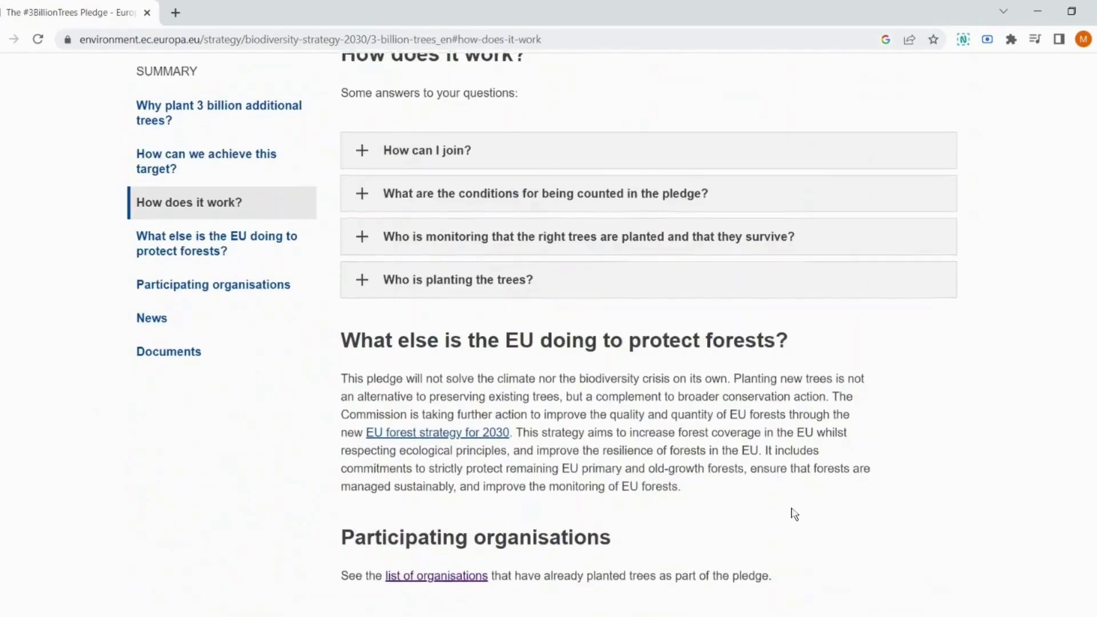
pyautogui.scroll(-5, 794, 514)
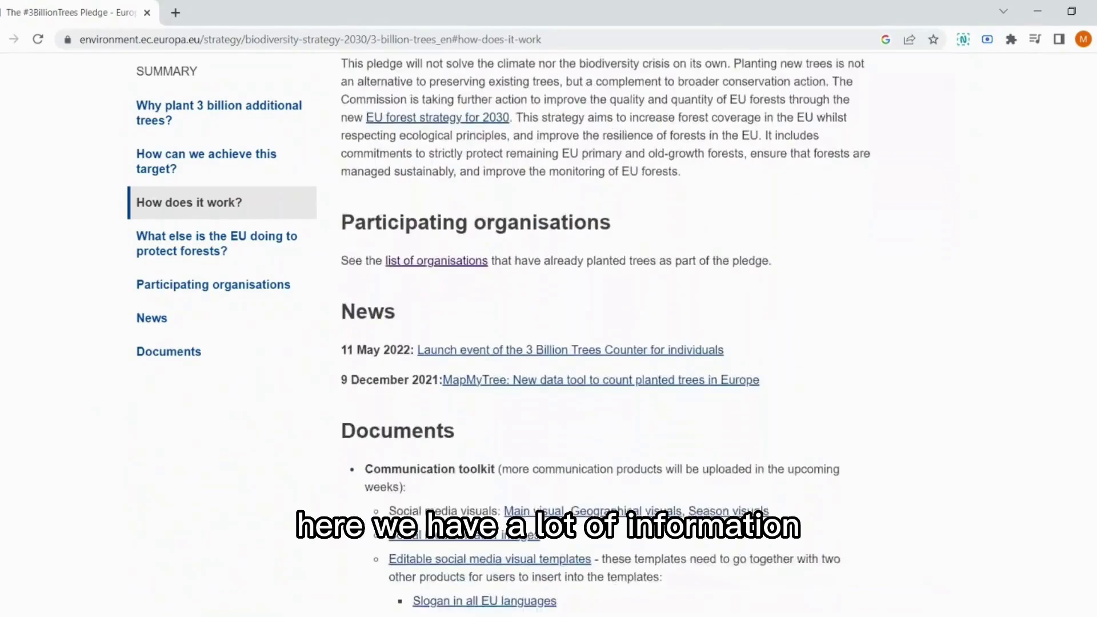
pyautogui.scroll(-4, 592, 334)
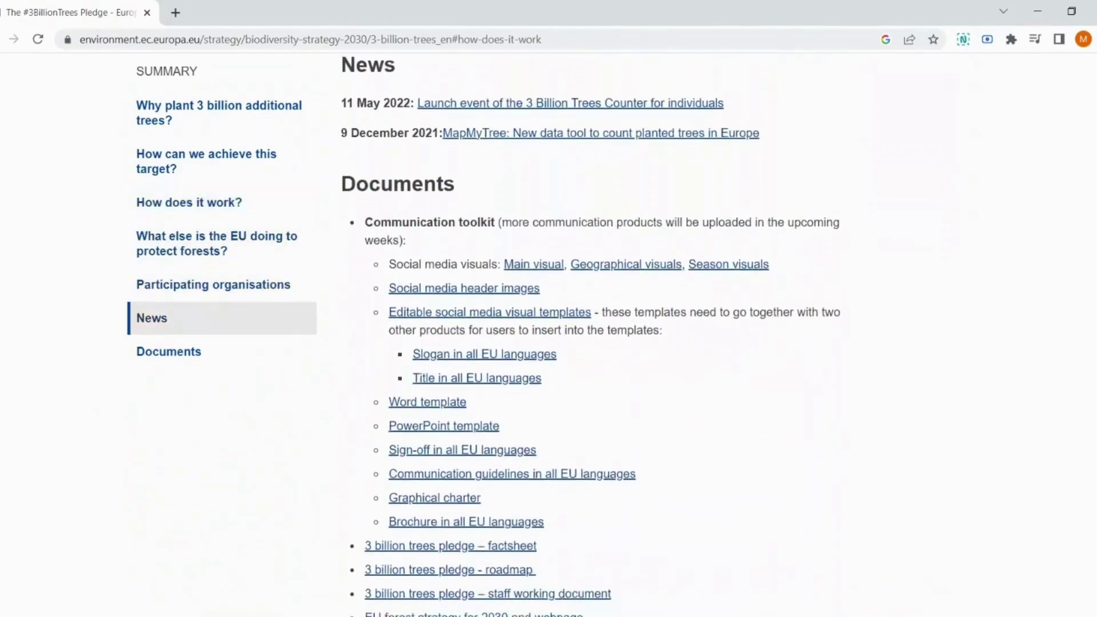
pyautogui.scroll(-3, 591, 334)
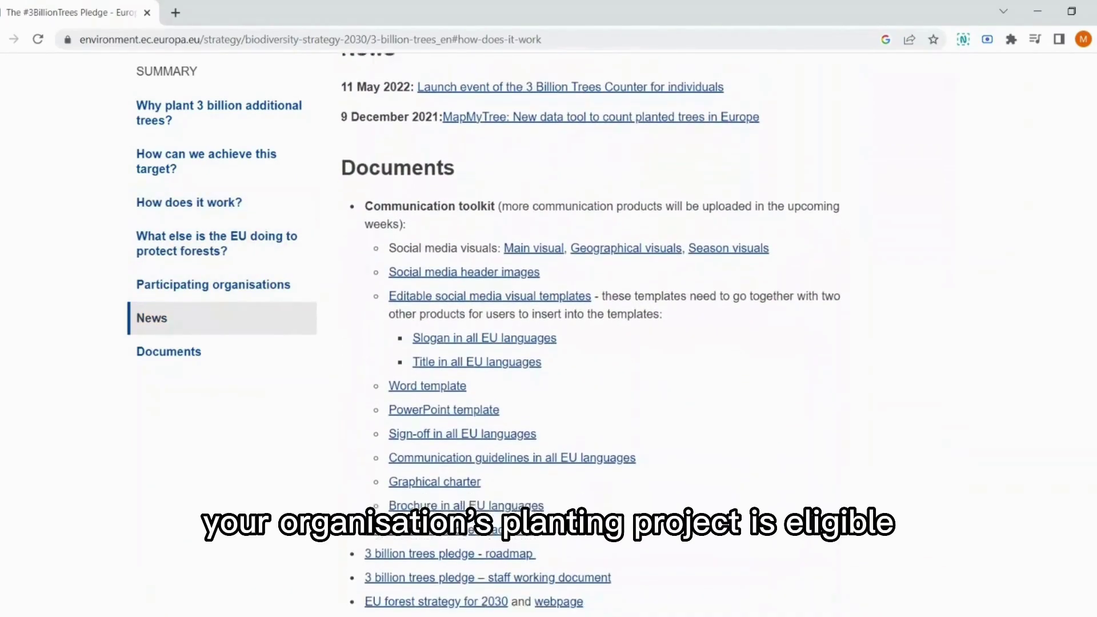
pyautogui.scroll(-1, 592, 334)
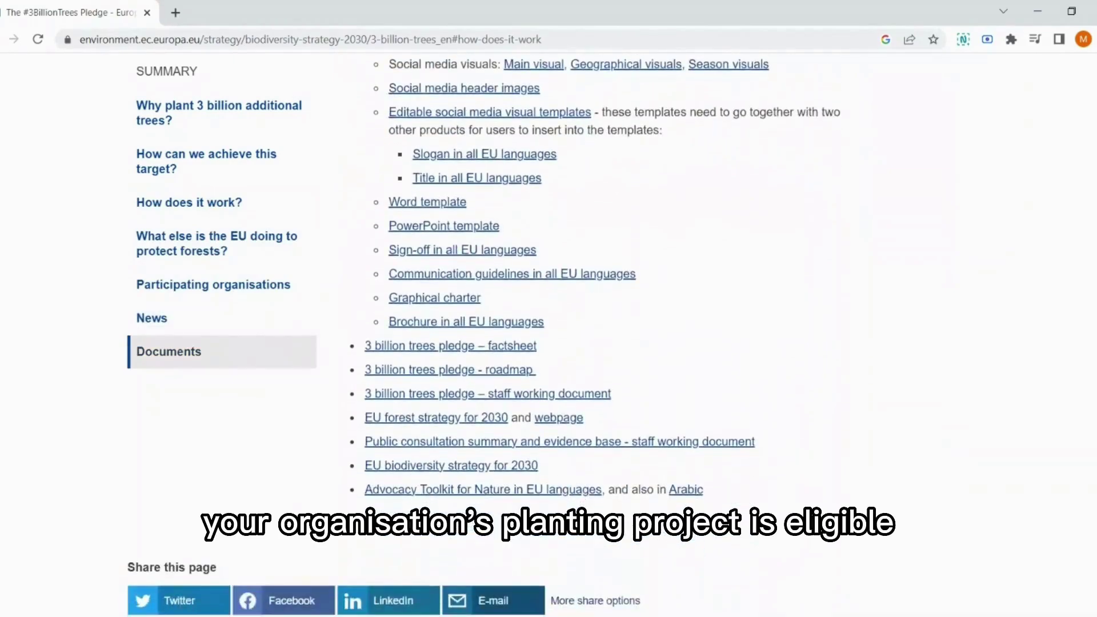
pyautogui.scroll(-1, 541, 333)
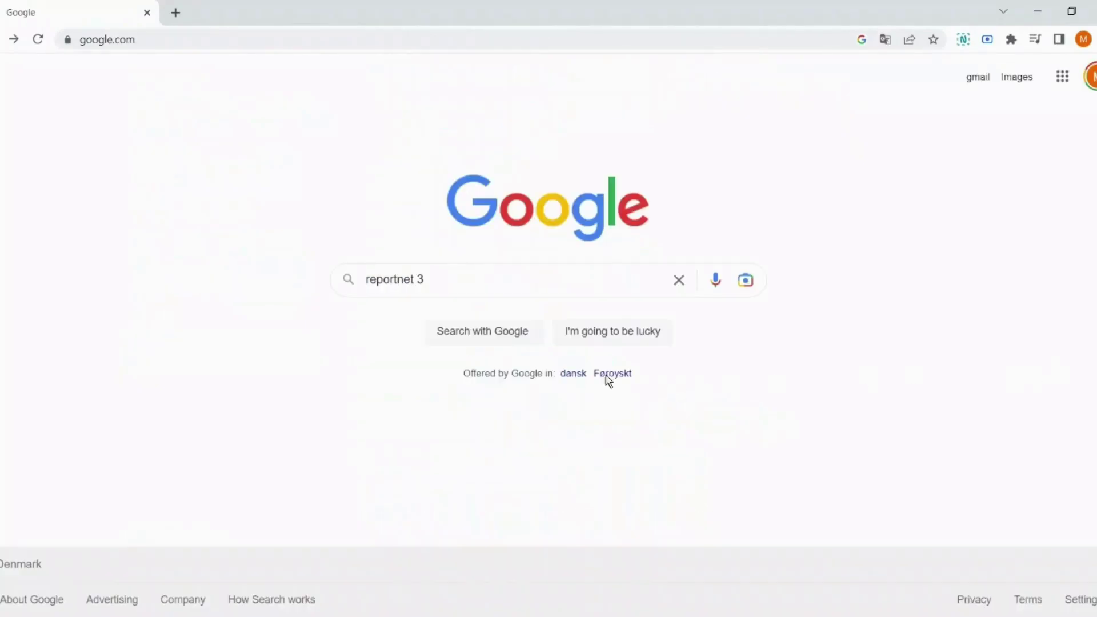
# Search Google for 'reportnet 3' and open the reportnet.europa.eu home page.
pyautogui.click(487, 338)
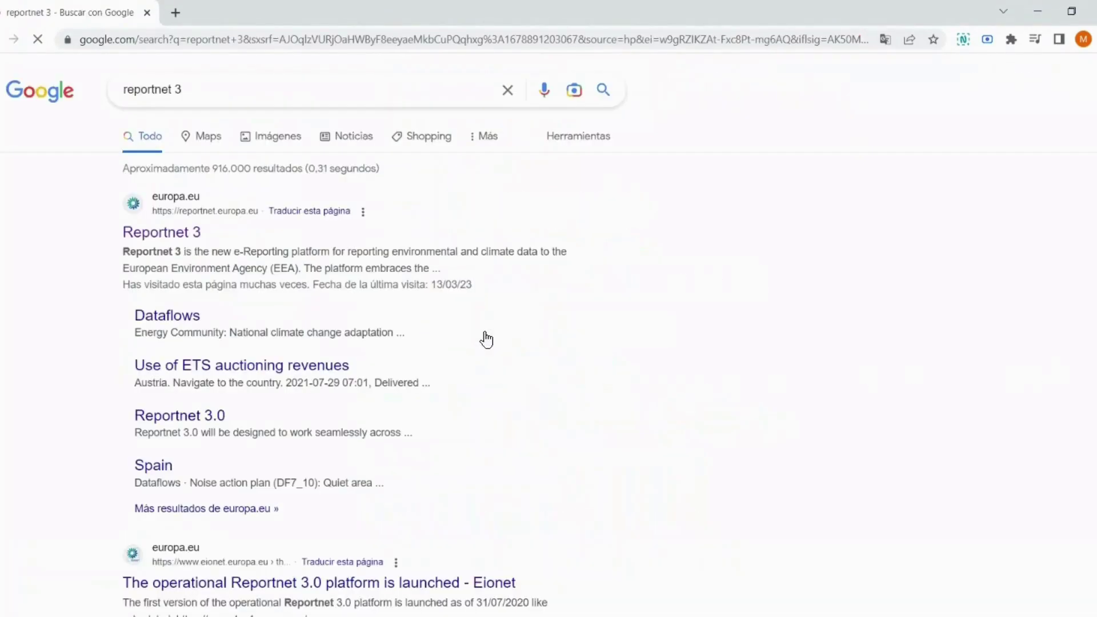
pyautogui.click(180, 234)
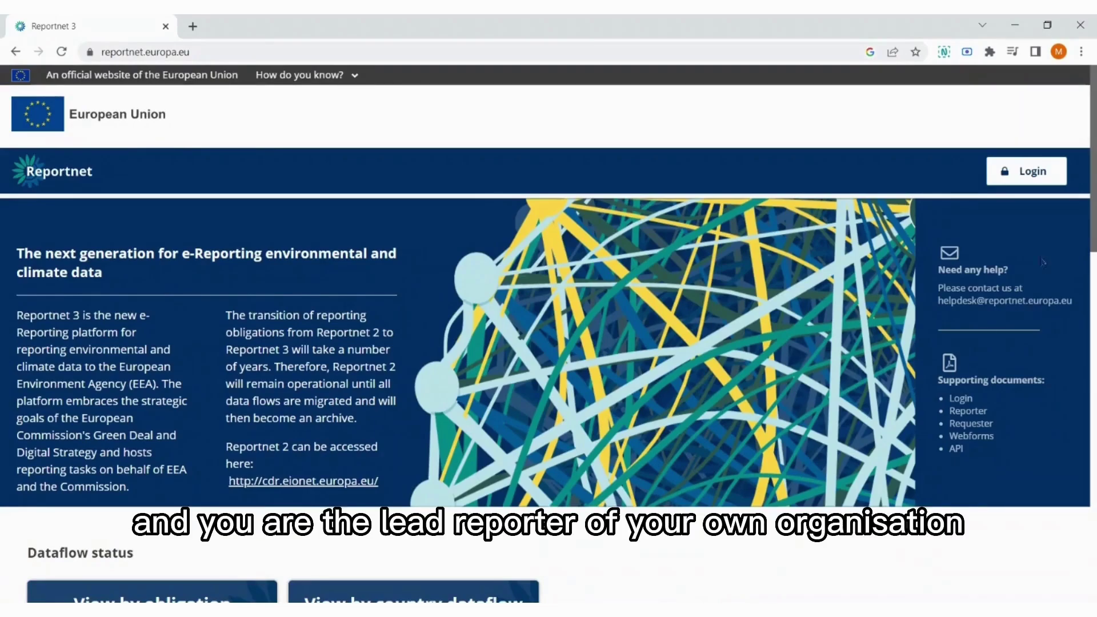
# Log in, dismiss the system notification, and open the MapMyTree [DEMO] card under Citizen science dataflows.
pyautogui.click(1033, 179)
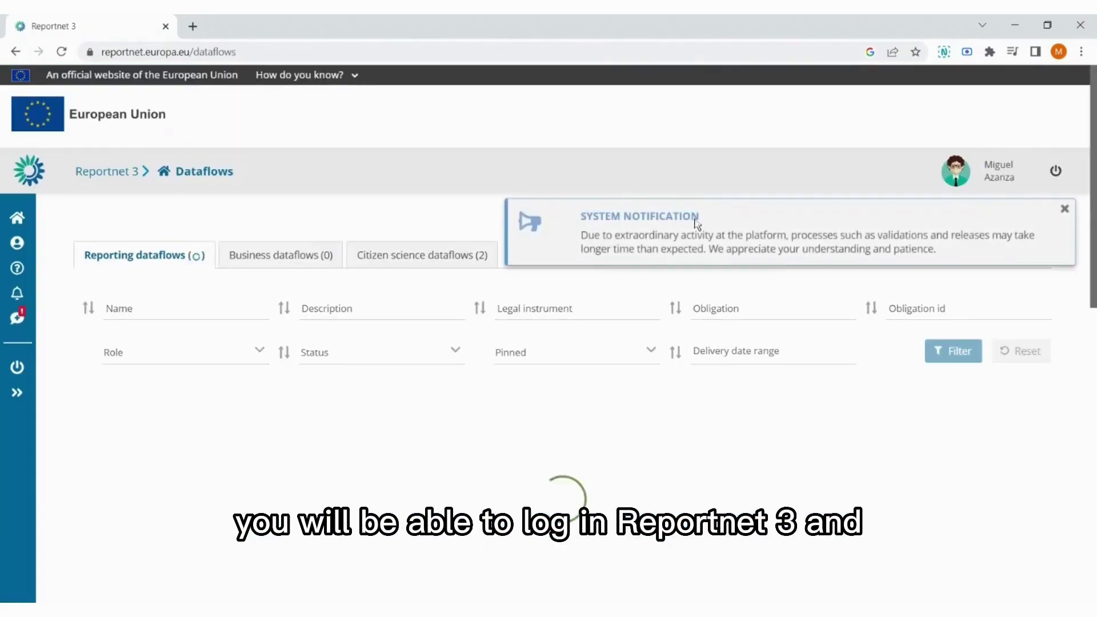
pyautogui.click(1065, 208)
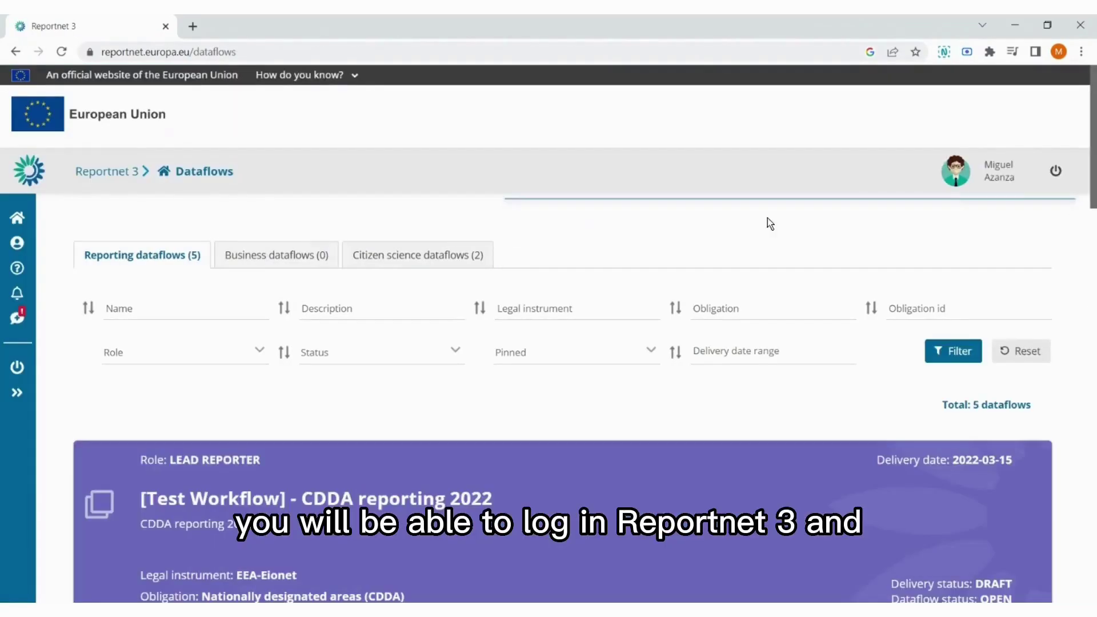
pyautogui.click(424, 257)
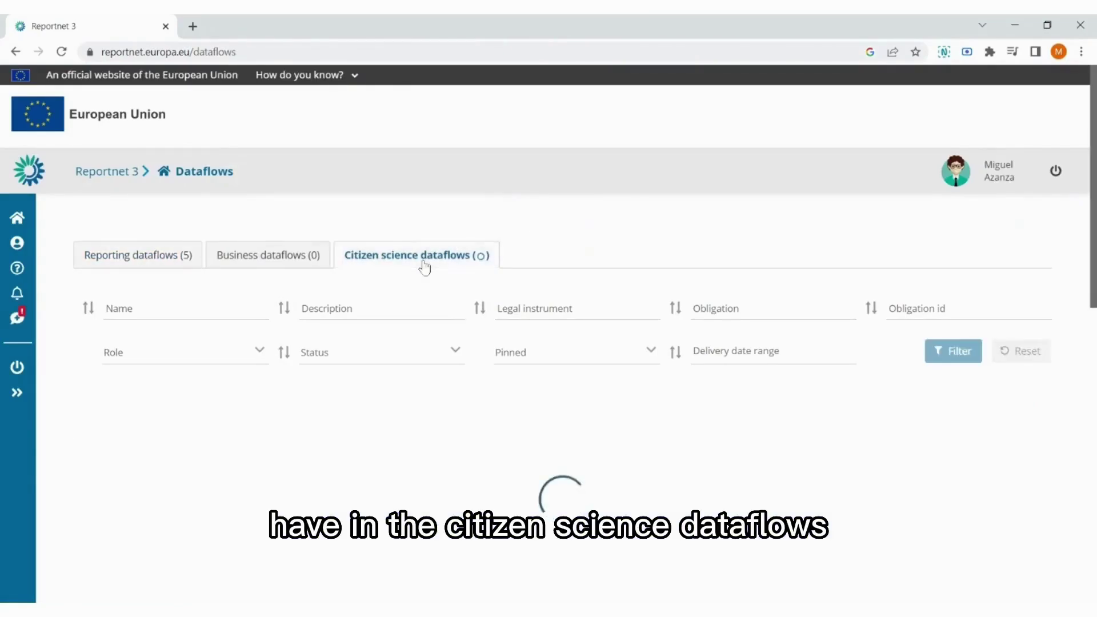
pyautogui.scroll(-2, 594, 226)
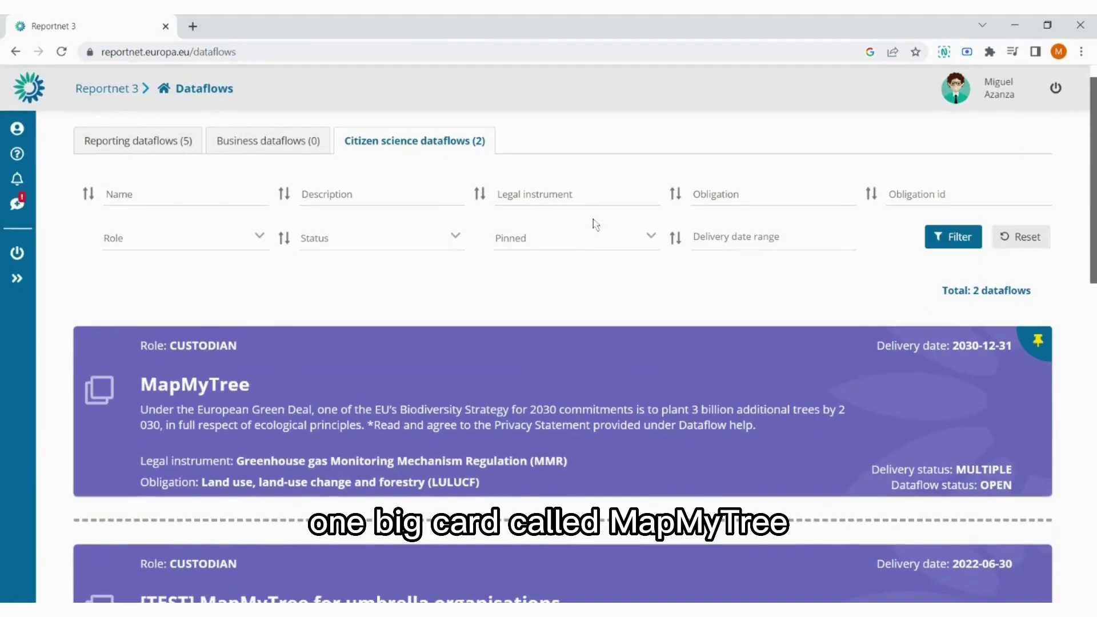
pyautogui.click(249, 402)
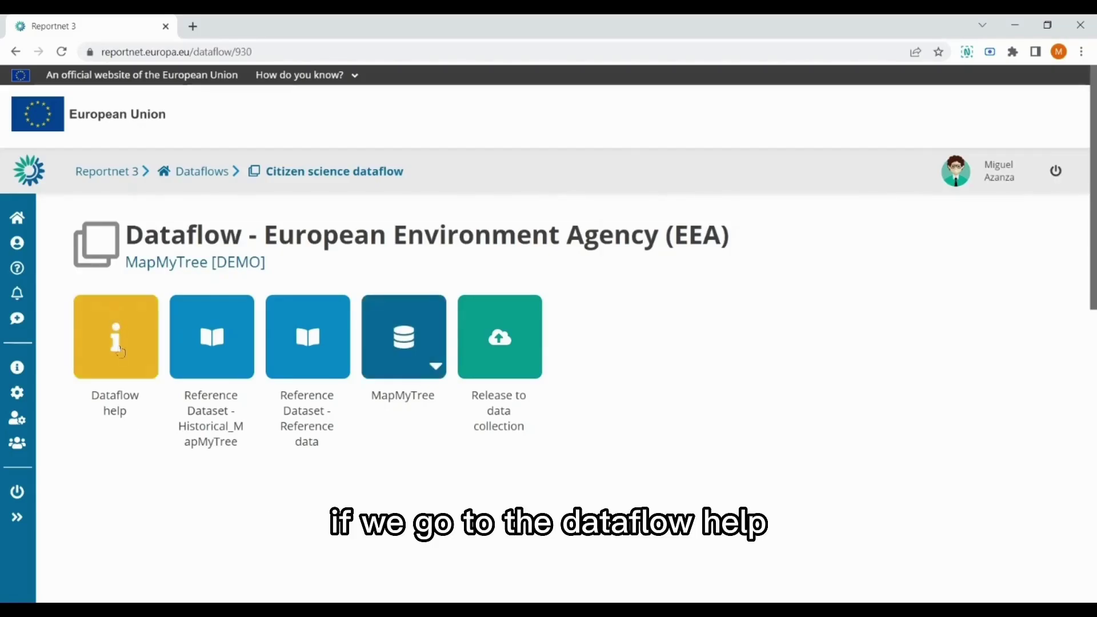
# Browse the dataflow help documents and download the Slovak Declaration of Honour PDF.
pyautogui.click(119, 349)
pyautogui.scroll(-2, 549, 342)
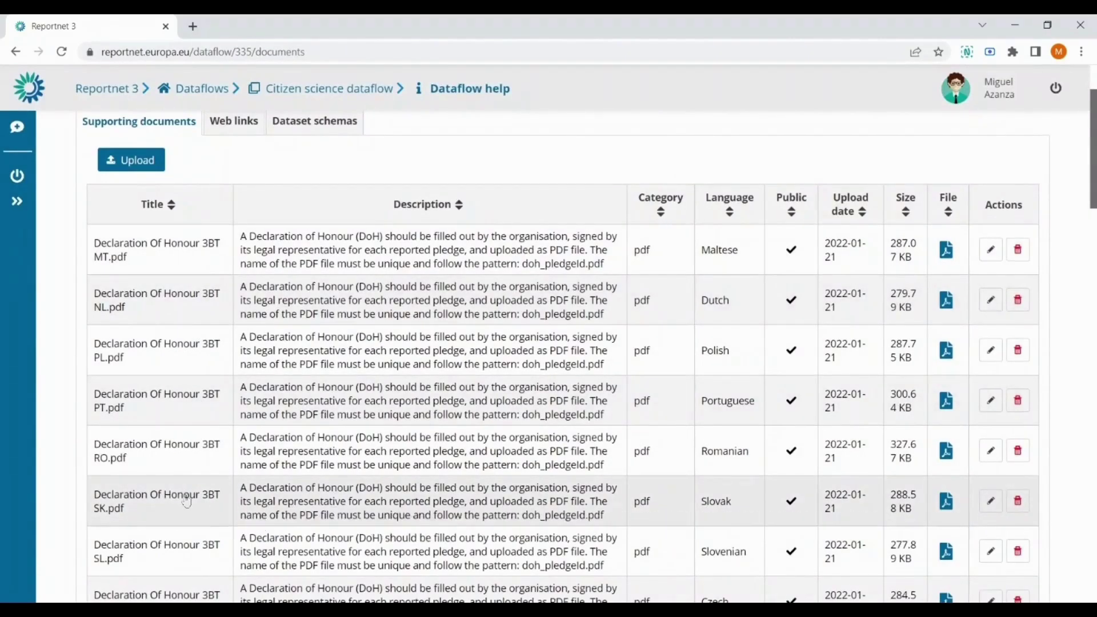
pyautogui.click(946, 513)
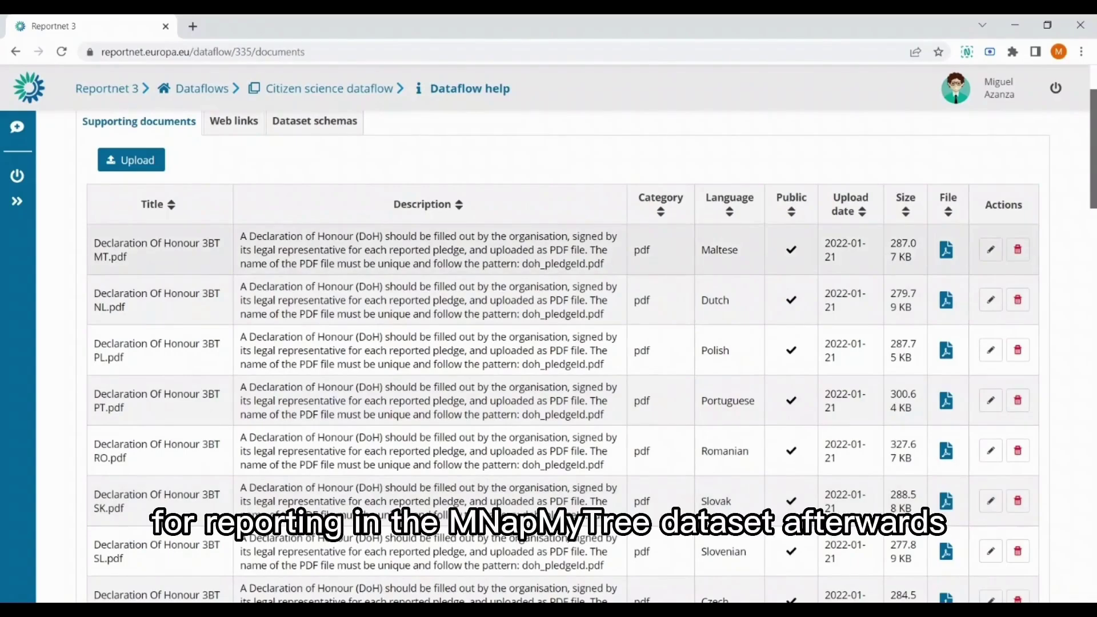
pyautogui.scroll(4, 650, 598)
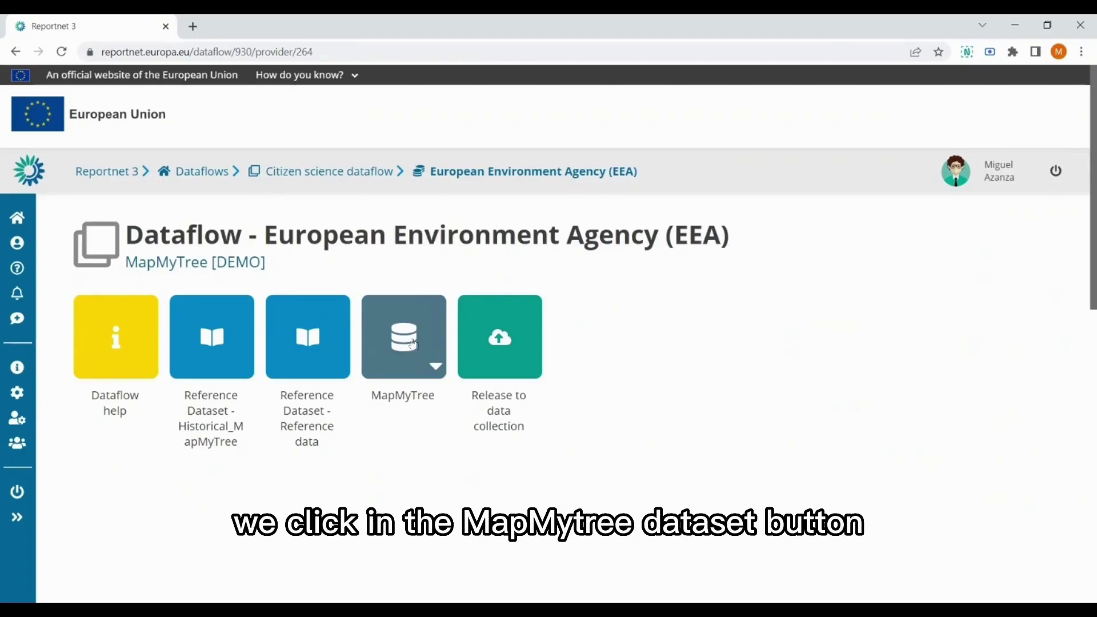
# Save the organisation record as My organisation, Civil community, with a contact e-mail and organisation.org website.
pyautogui.click(414, 345)
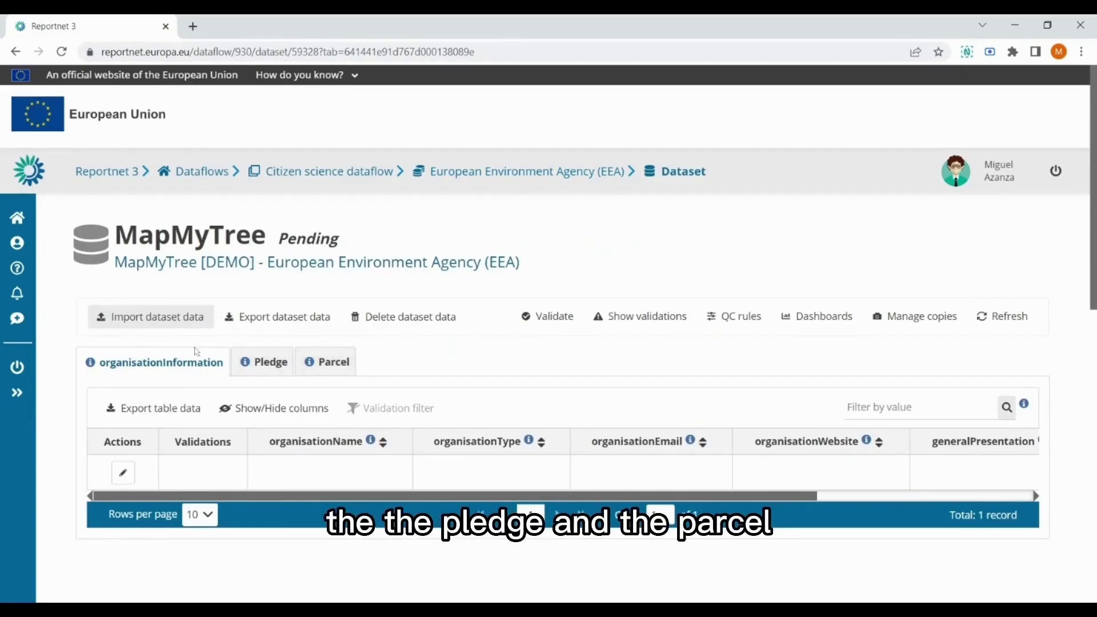
pyautogui.moveTo(90, 375)
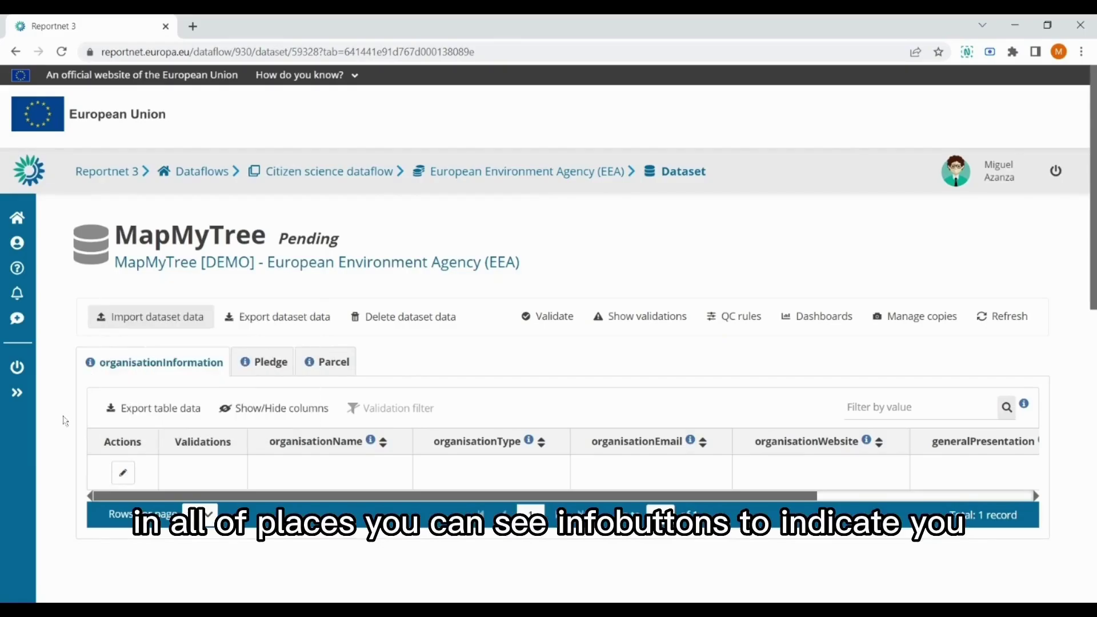
pyautogui.scroll(-2, 49, 489)
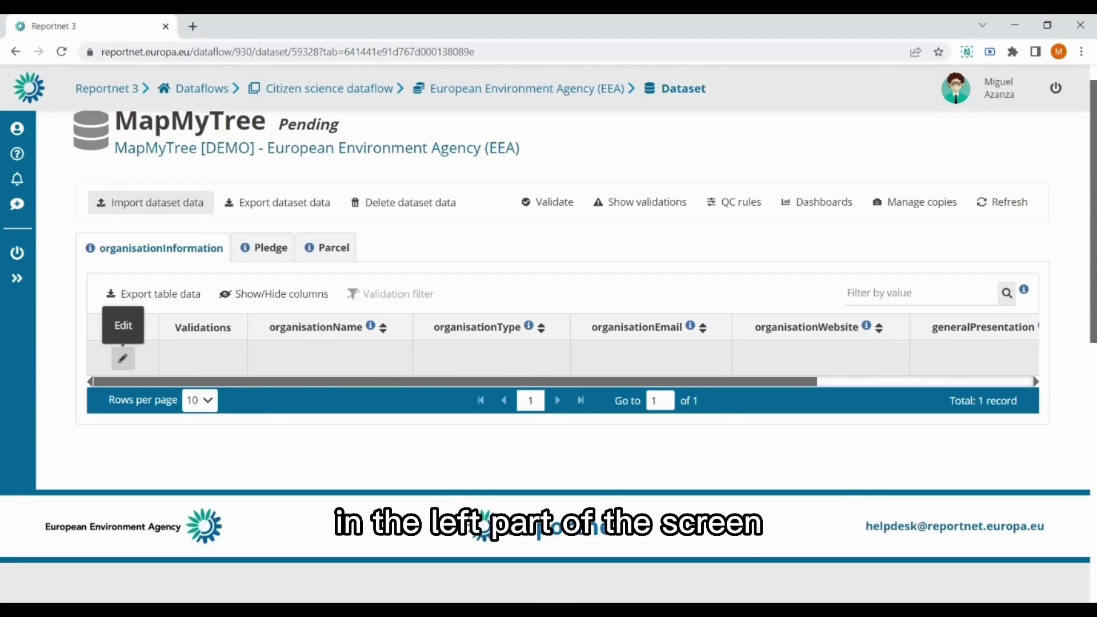
pyautogui.click(122, 358)
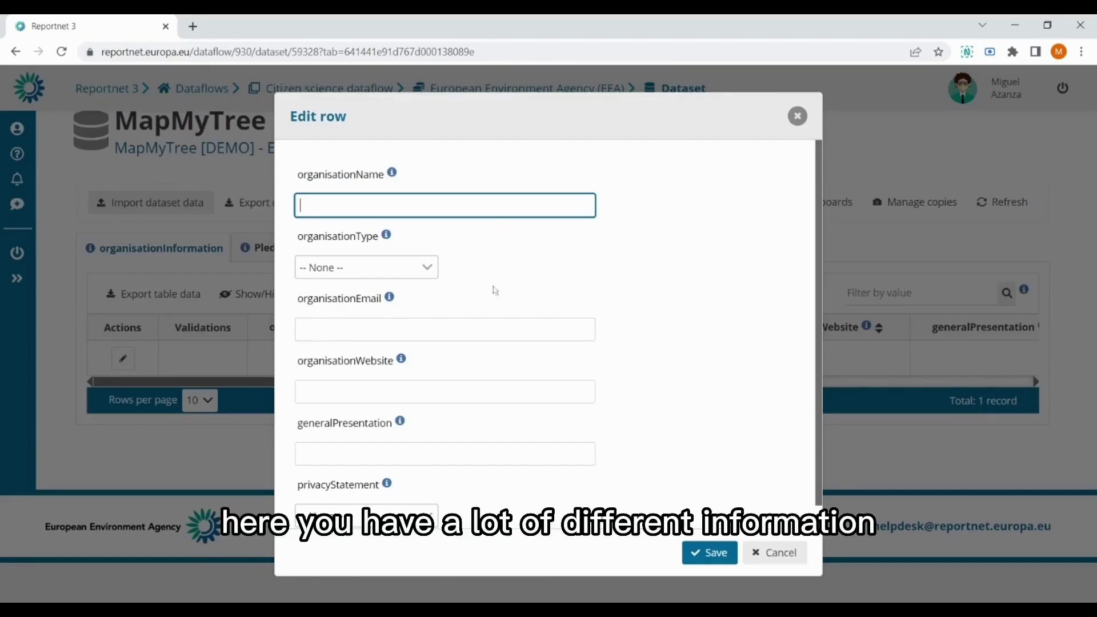
pyautogui.scroll(-1, 659, 318)
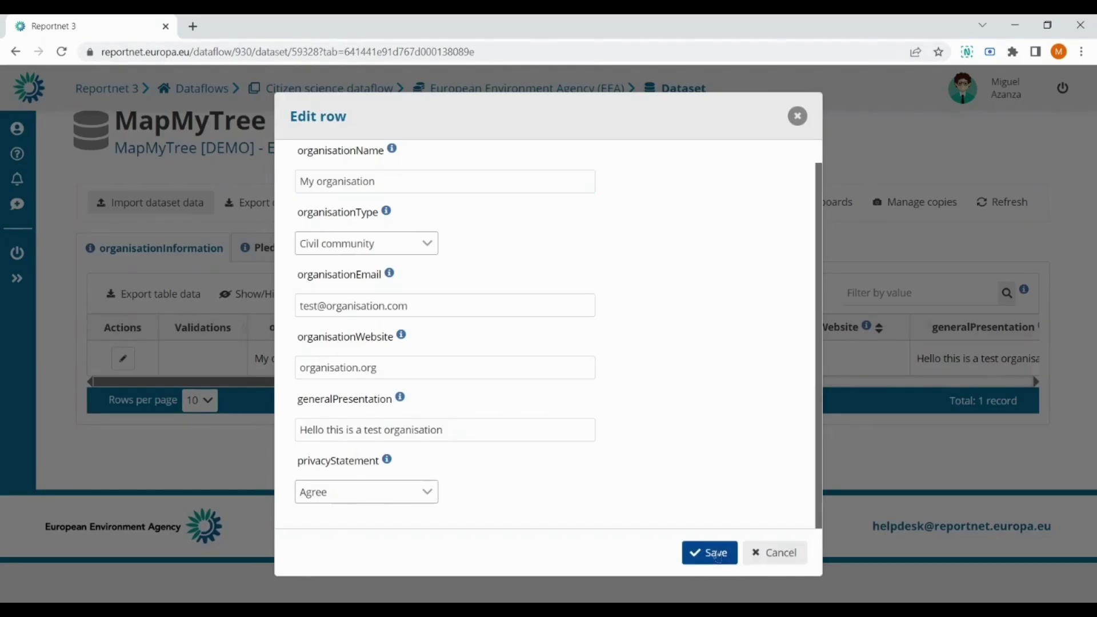
pyautogui.click(718, 554)
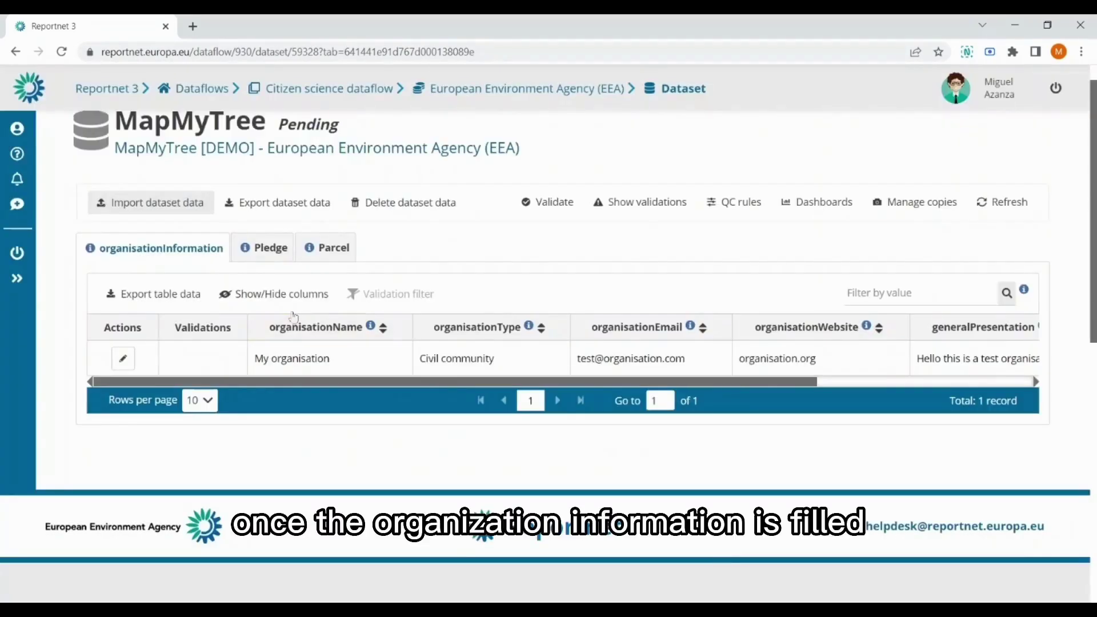
# Add a Pledge table record with pledgeID 1 and pledgeName 'Pledge number 1'.
pyautogui.click(275, 251)
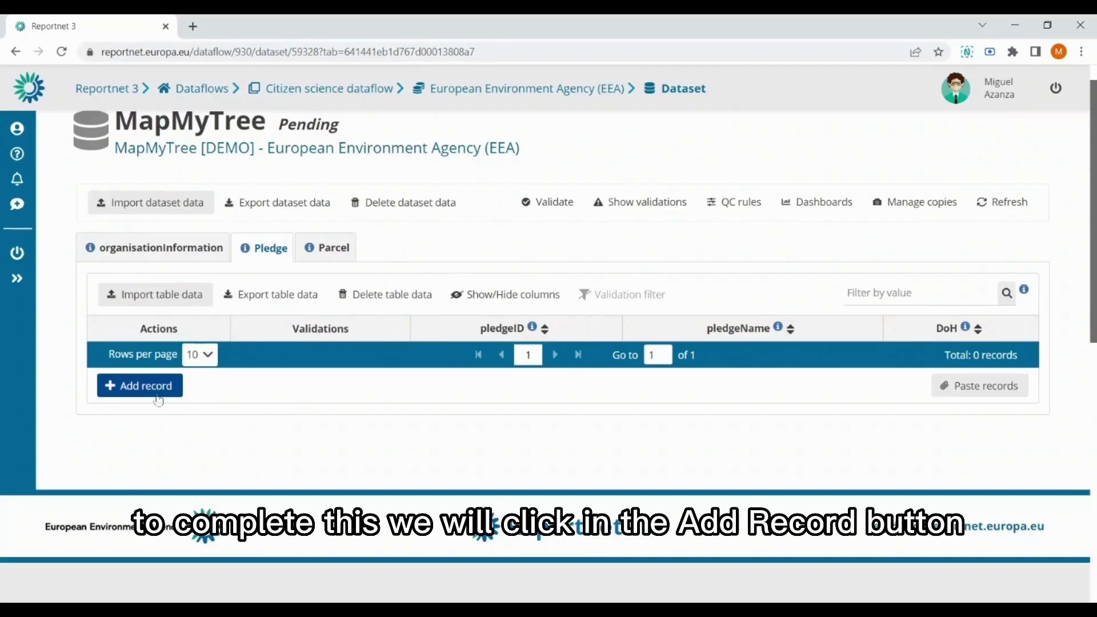
pyautogui.click(157, 401)
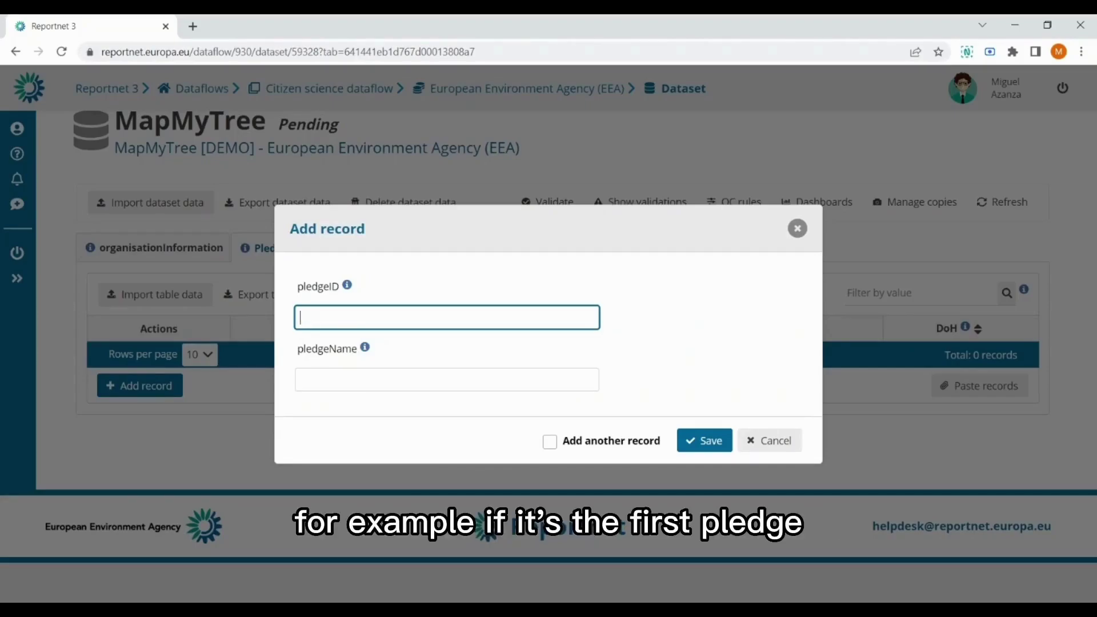
pyautogui.write('1')
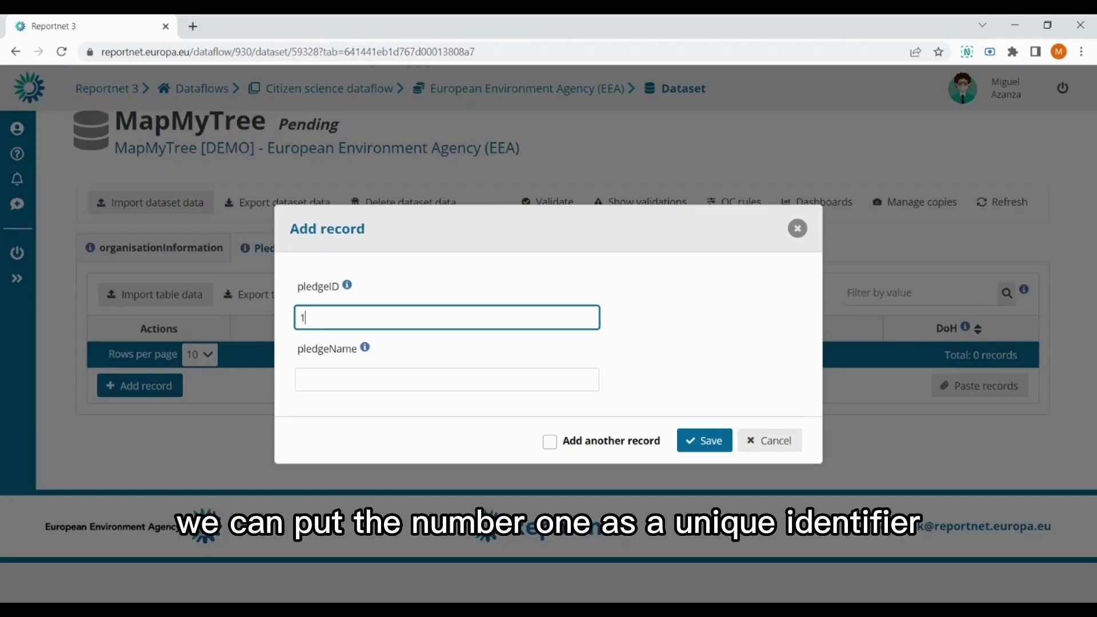
pyautogui.click(325, 336)
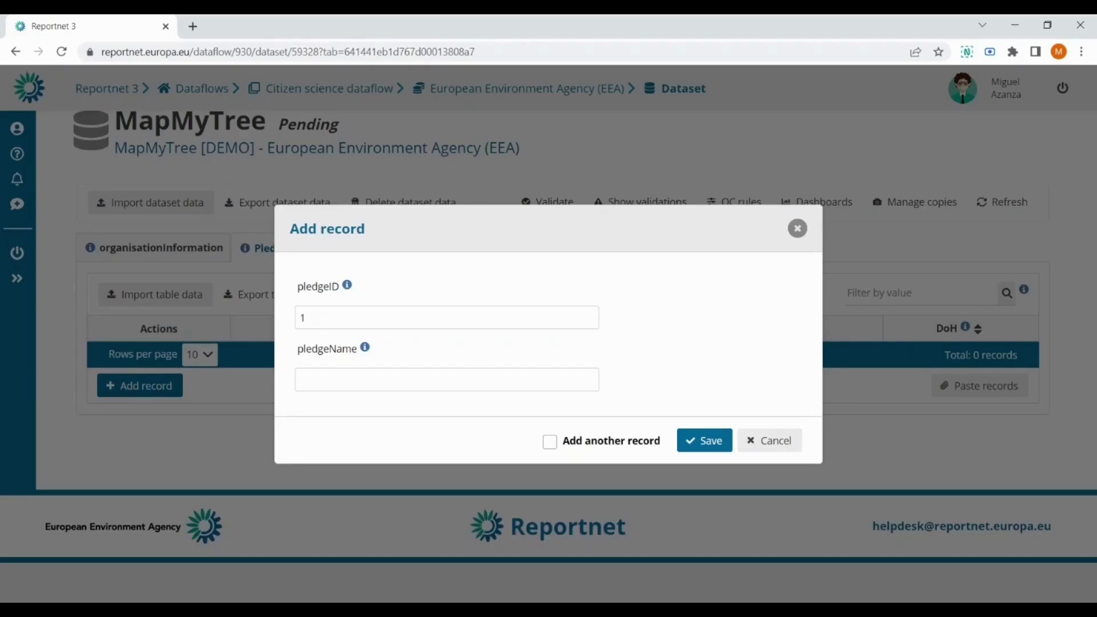
pyautogui.click(318, 373)
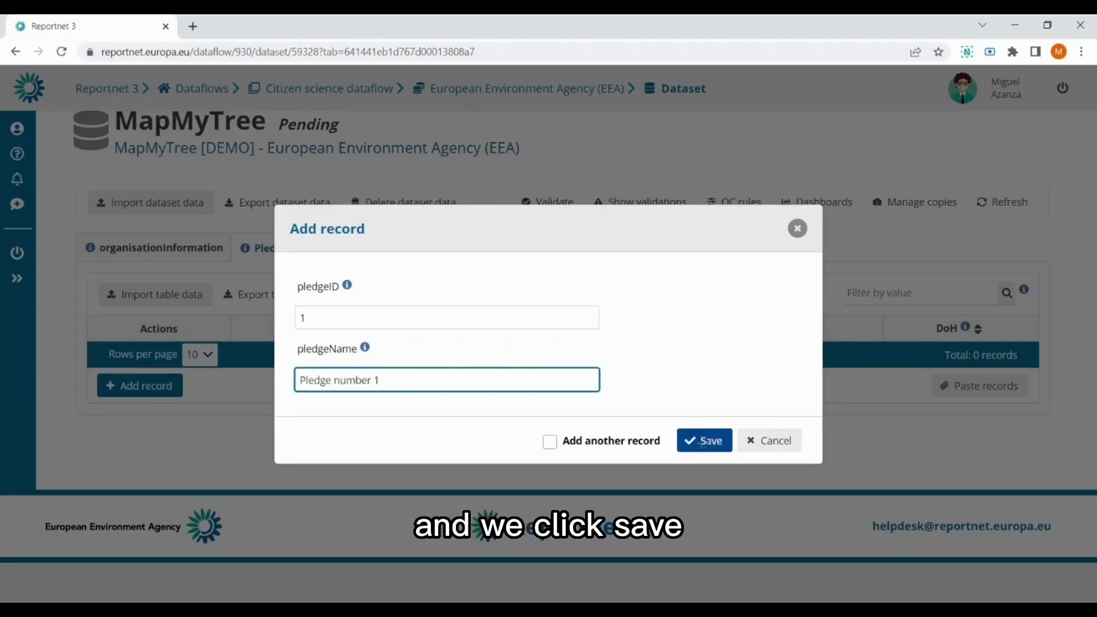
pyautogui.click(704, 441)
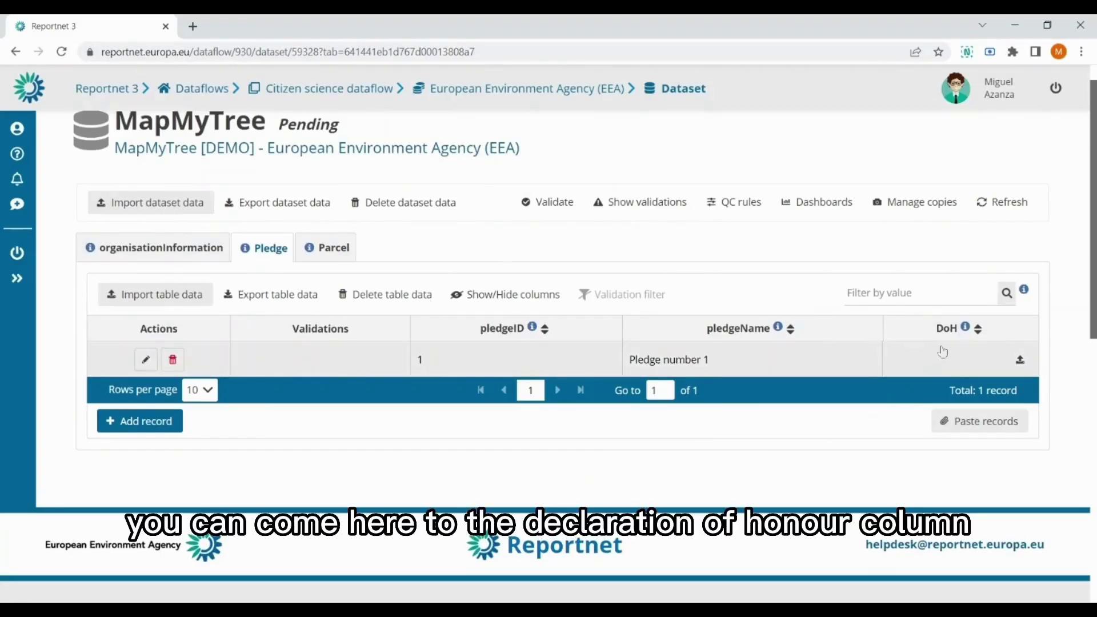
pyautogui.moveTo(971, 334)
# Upload Declaration_Of_Honour_3BT_EL.pdf into pledge 1's DoH cell.
pyautogui.click(1024, 369)
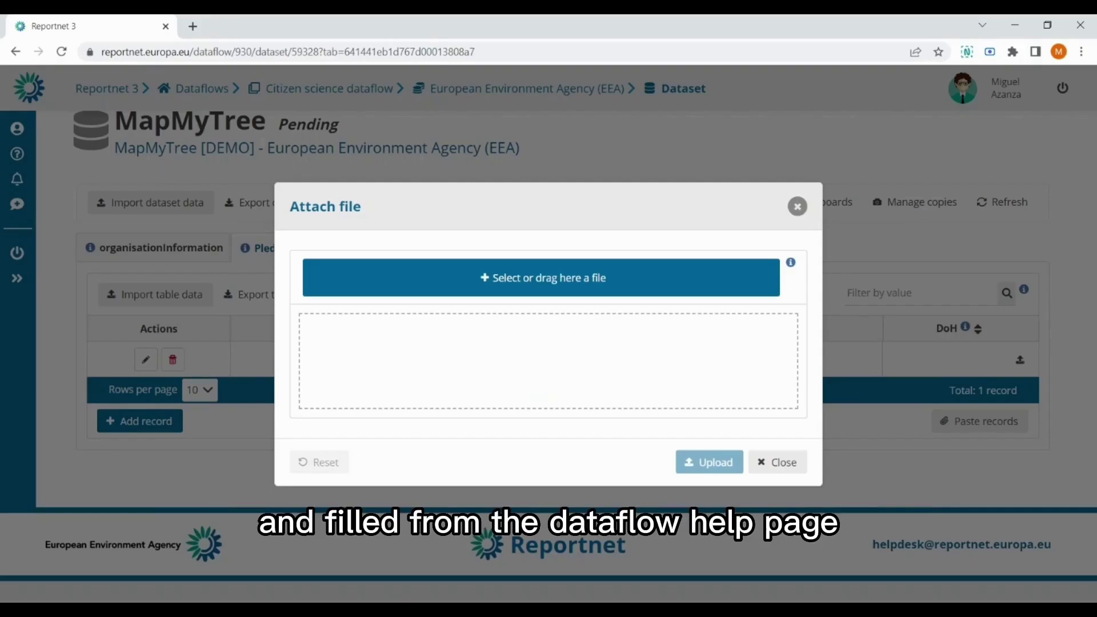
pyautogui.moveTo(703, 399); pyautogui.dragTo(710, 400)
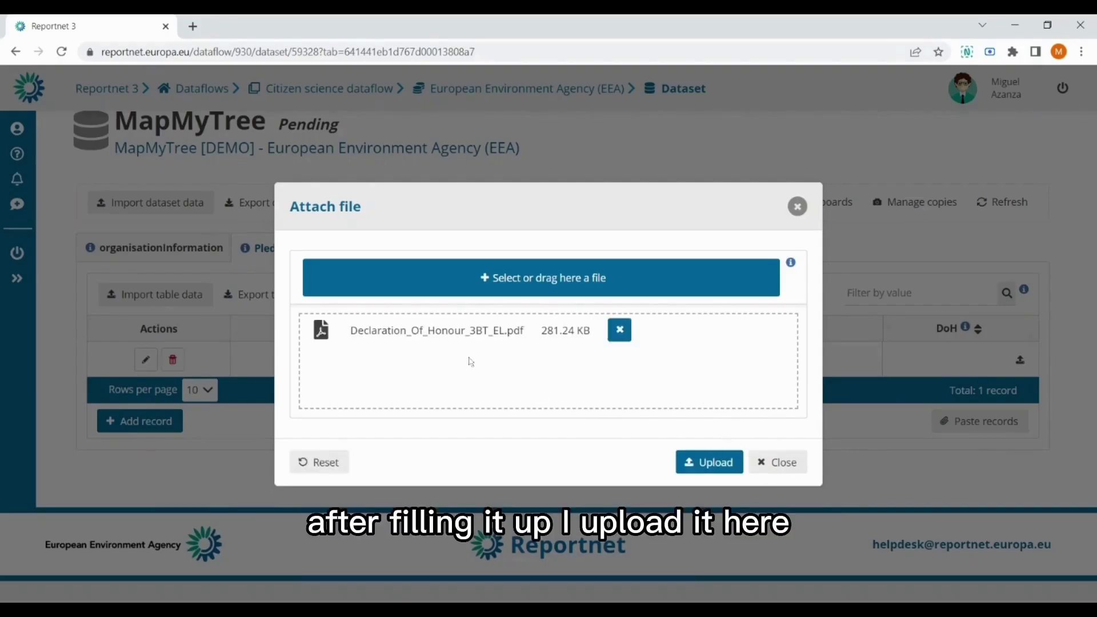
pyautogui.click(694, 460)
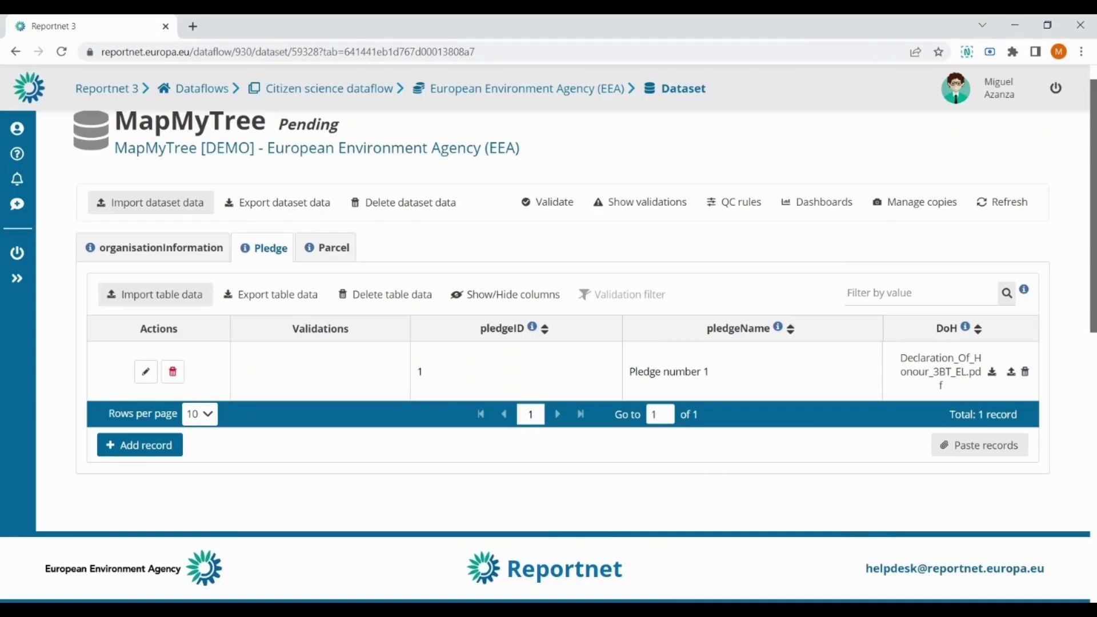
# Start a Parcel table record with parcelID 1 linked to pledgeID 1.
pyautogui.click(328, 263)
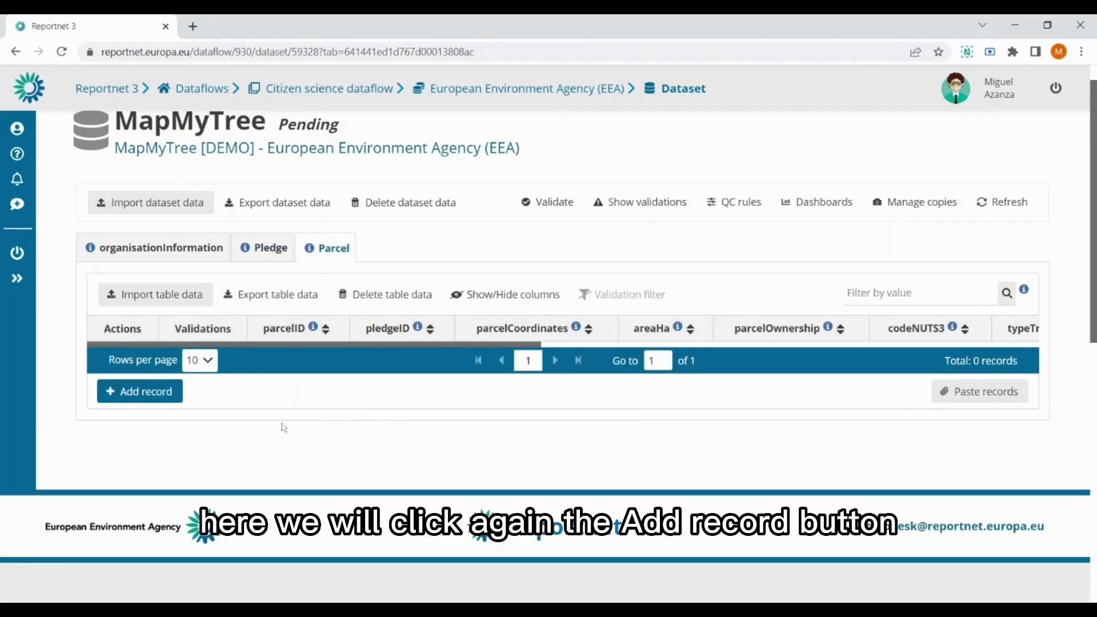
pyautogui.click(164, 402)
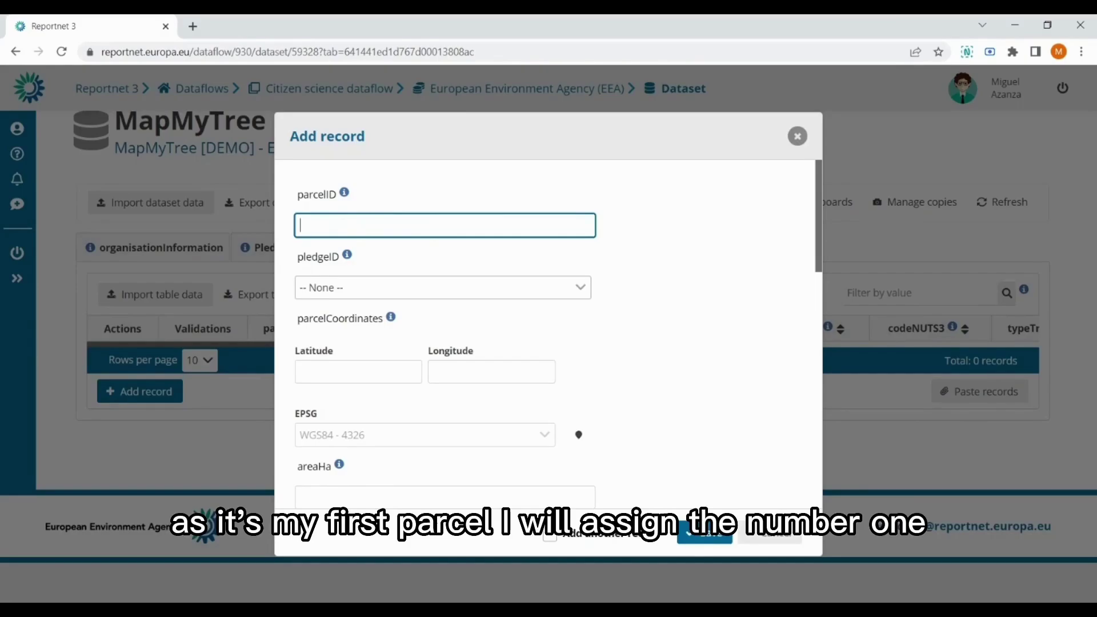
pyautogui.write('1')
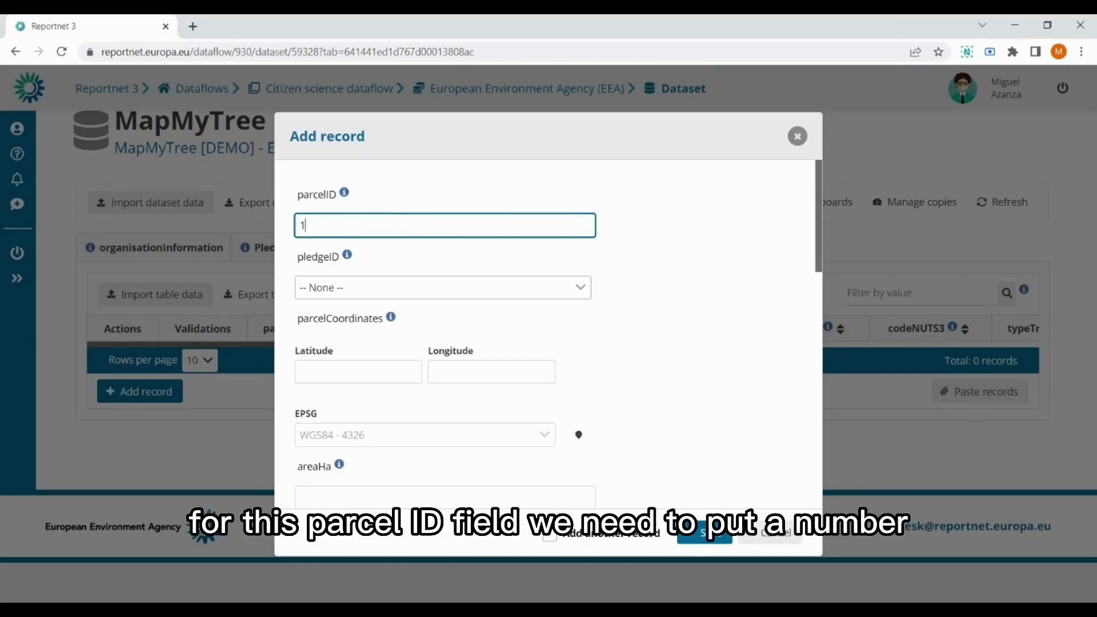
pyautogui.scroll(-1, 652, 245)
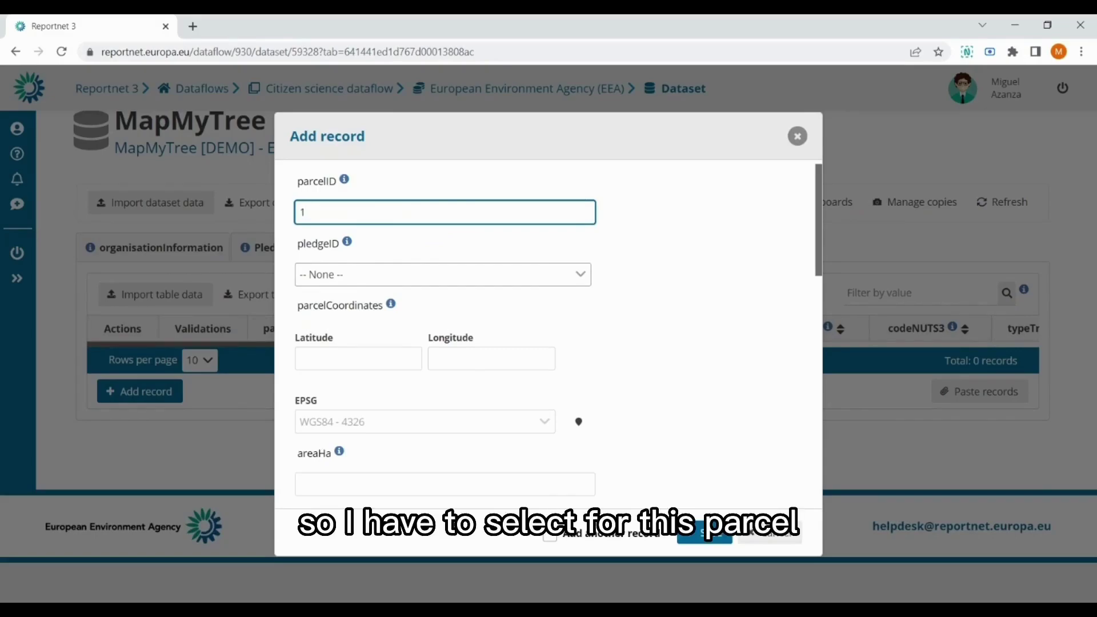
pyautogui.click(323, 276)
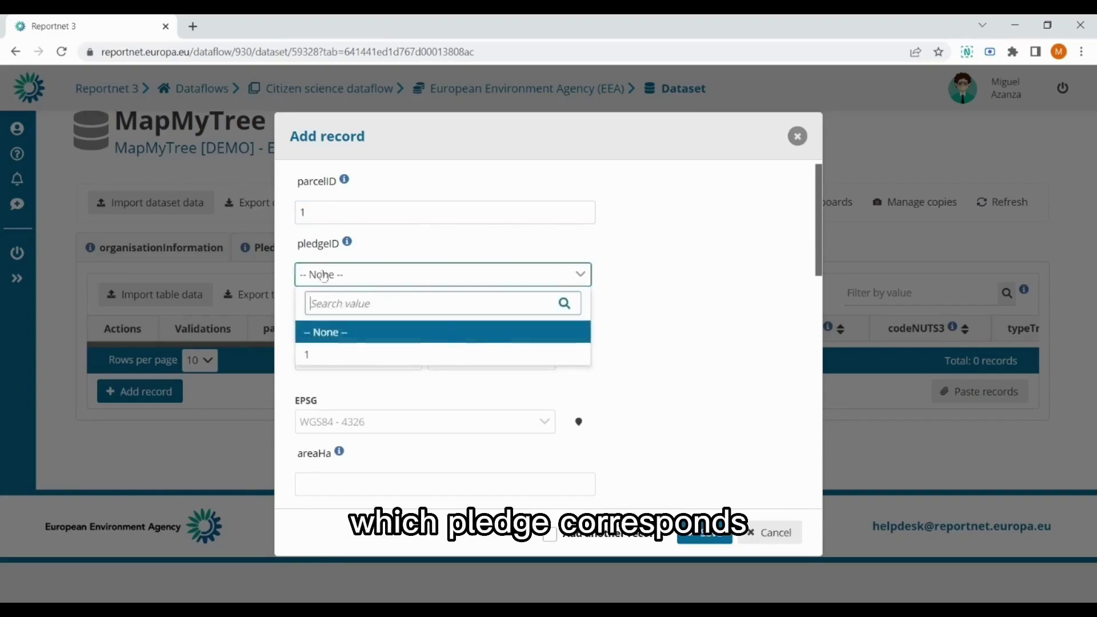
pyautogui.click(362, 361)
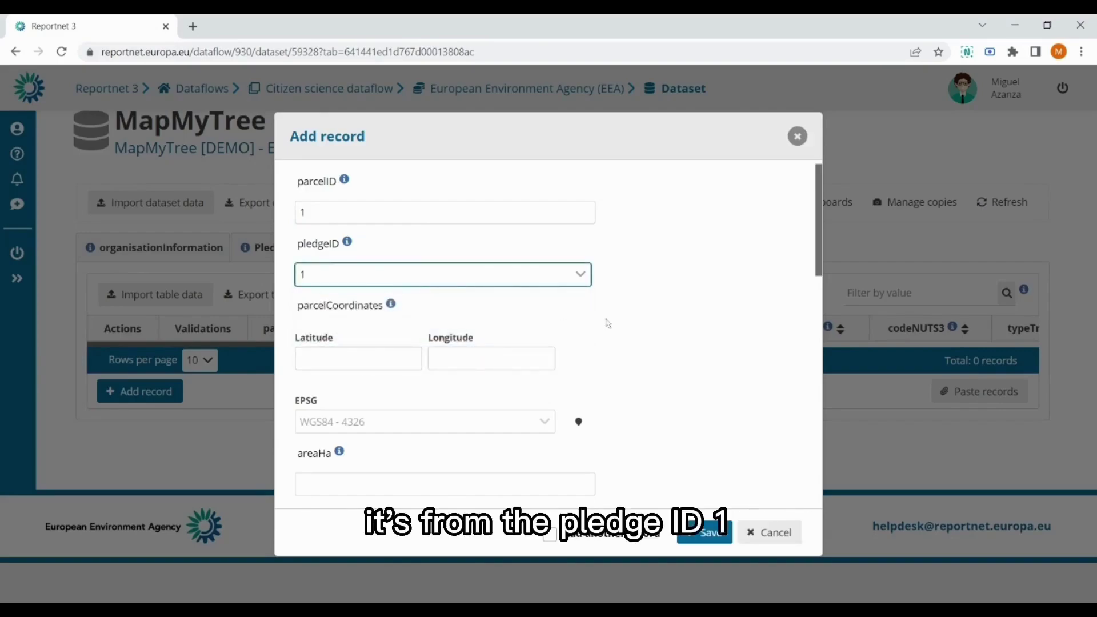
pyautogui.scroll(-3, 608, 323)
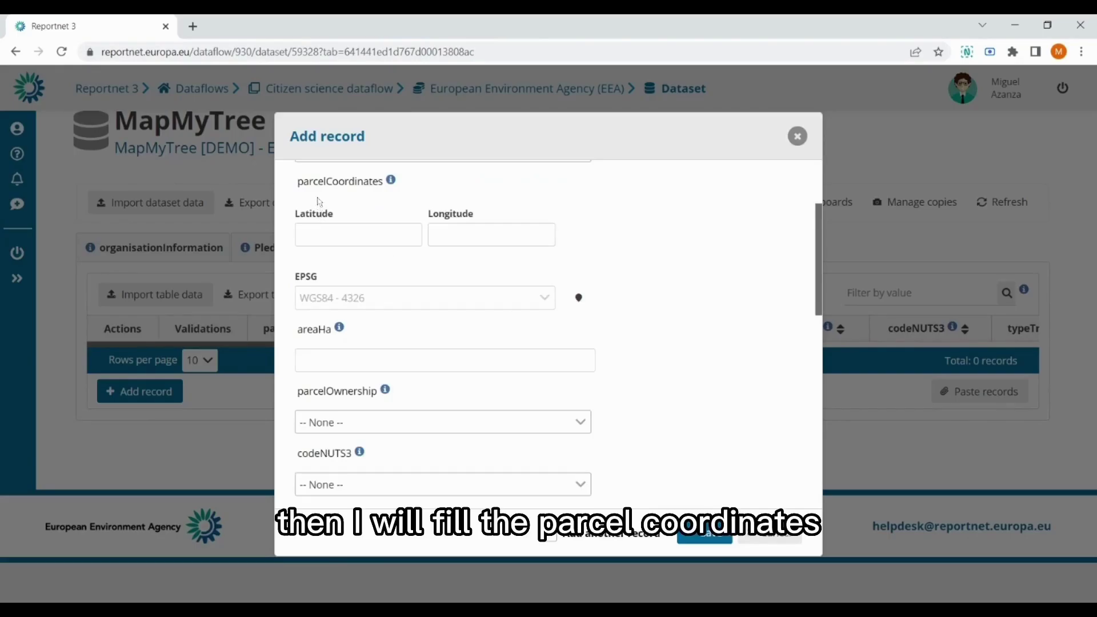
# Pick a central France map point, giving latitude 46.342, longitude 2.748 in WGS84 - 4326.
pyautogui.click(338, 231)
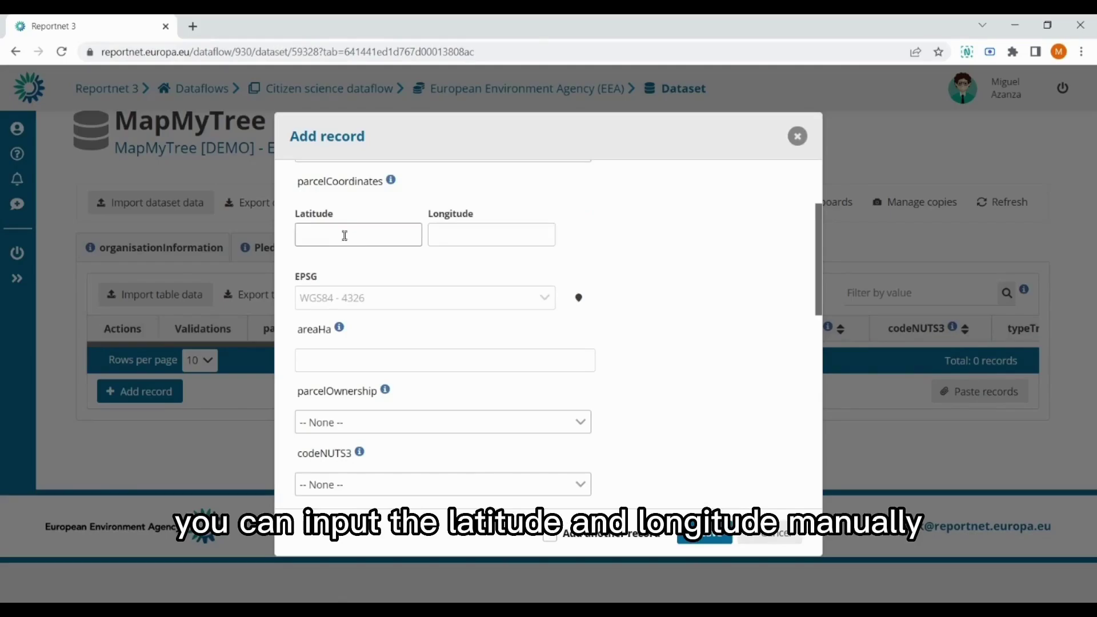
pyautogui.click(579, 298)
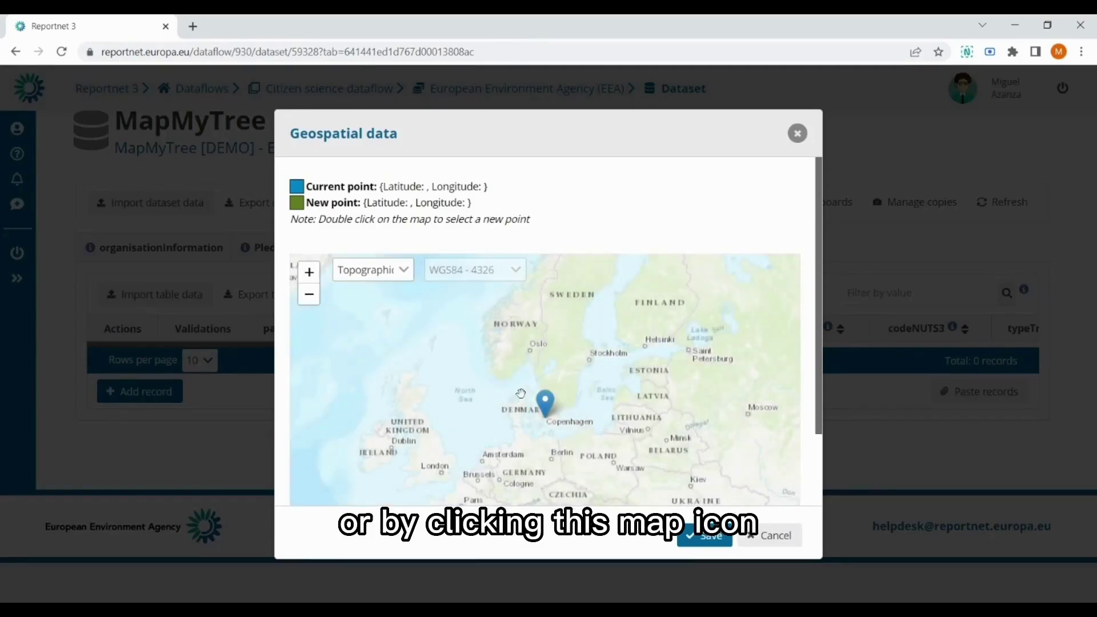
pyautogui.scroll(-2, 501, 286)
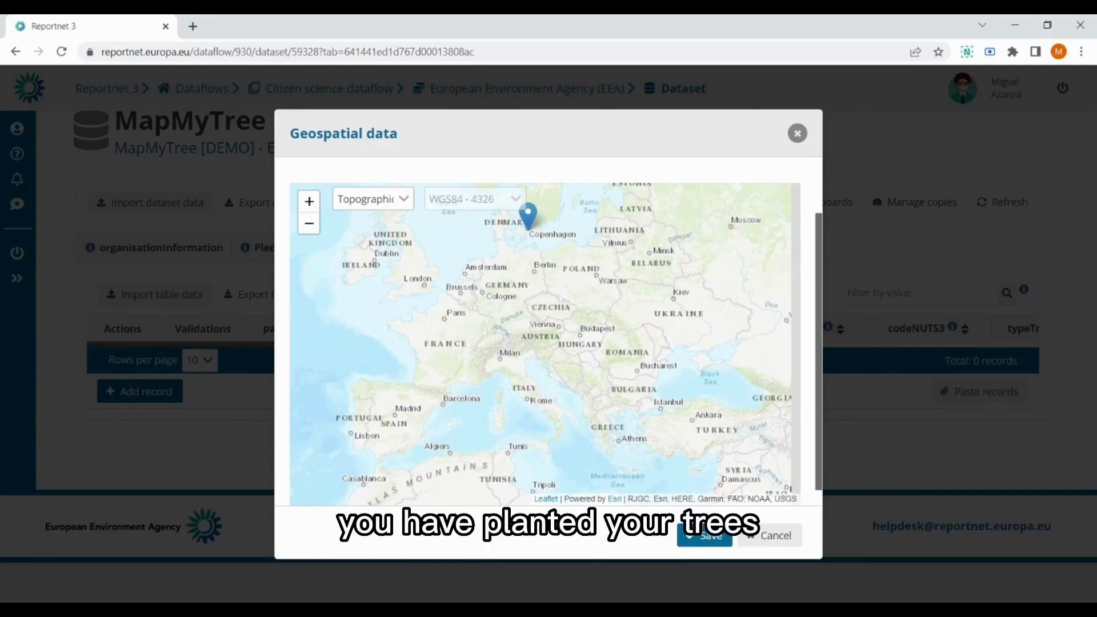
pyautogui.click(448, 349)
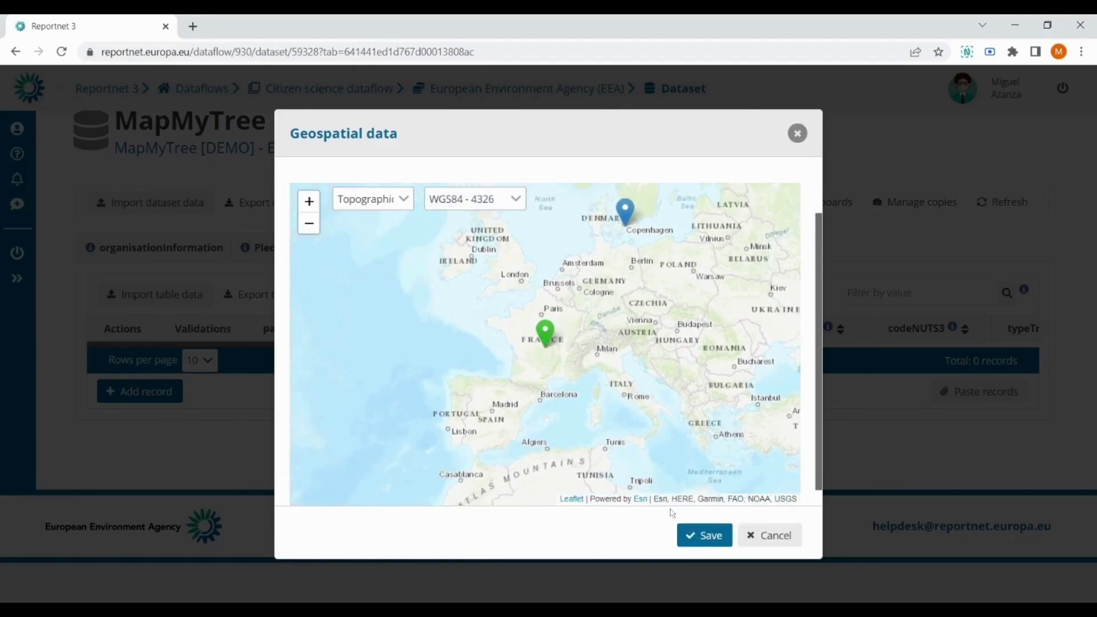
pyautogui.click(701, 542)
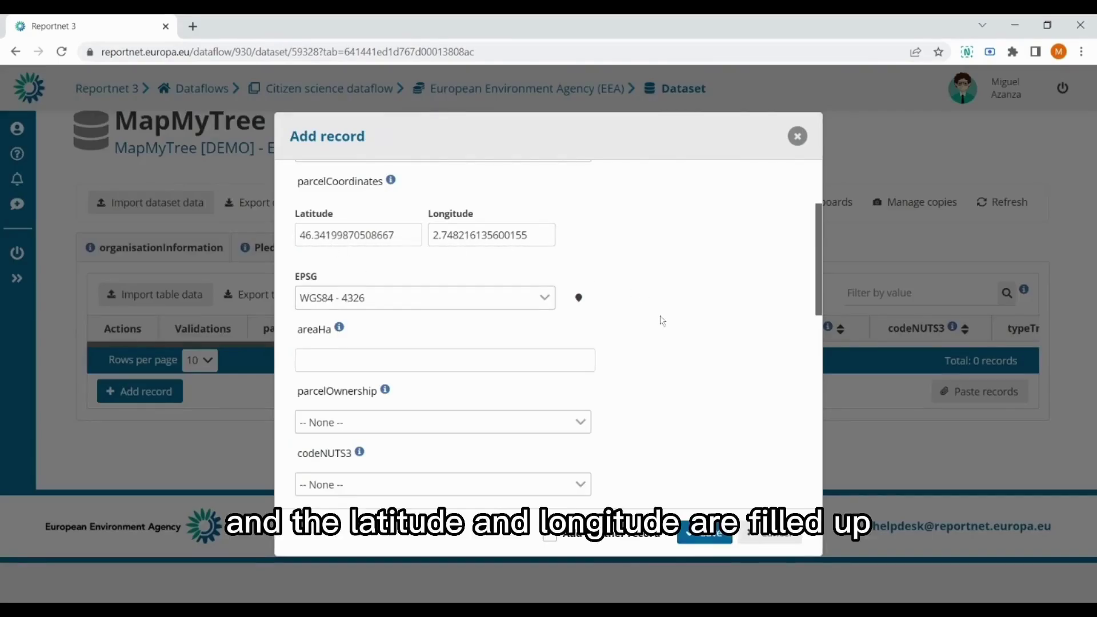
# Complete the parcel with 10 ha, Private ownership and NUTS3 ES220, then save it.
pyautogui.scroll(-3, 662, 320)
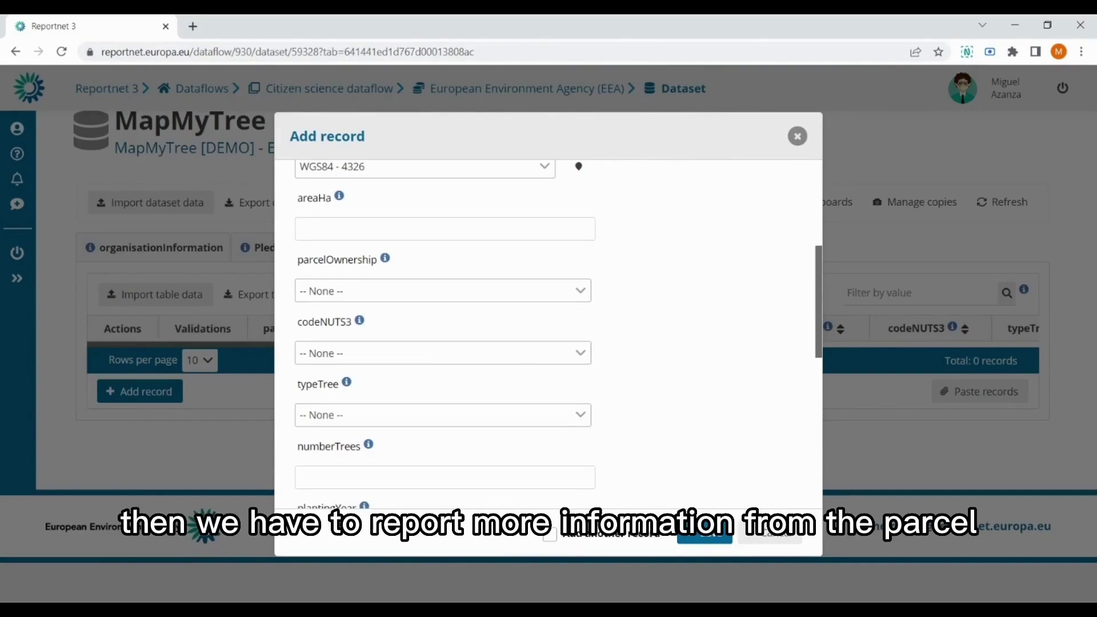
pyautogui.scroll(-1, 661, 321)
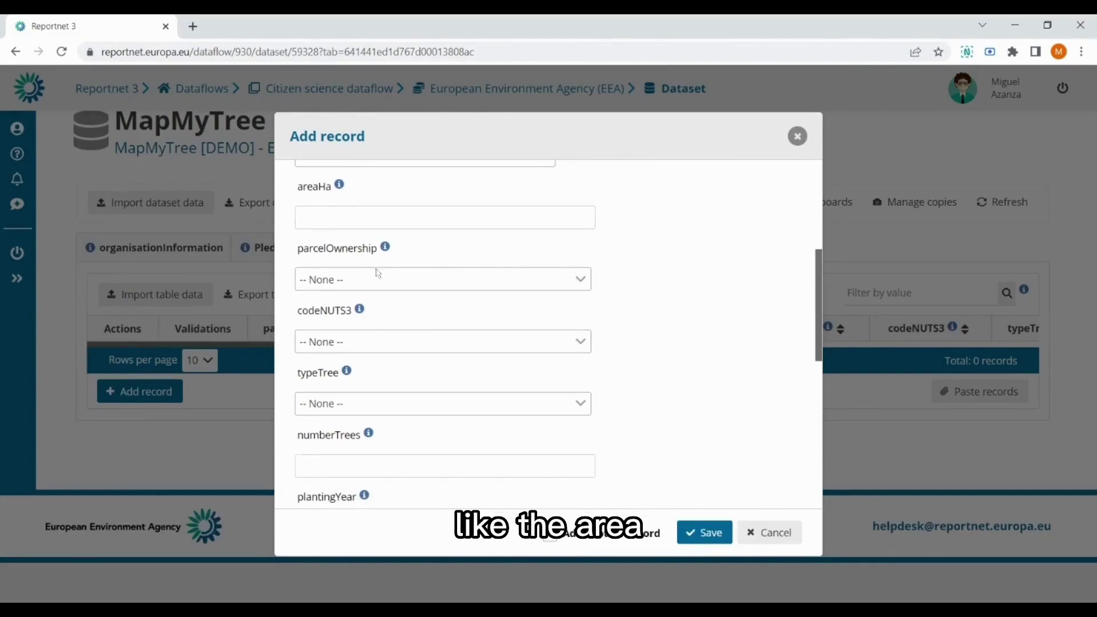
pyautogui.scroll(-1, 595, 379)
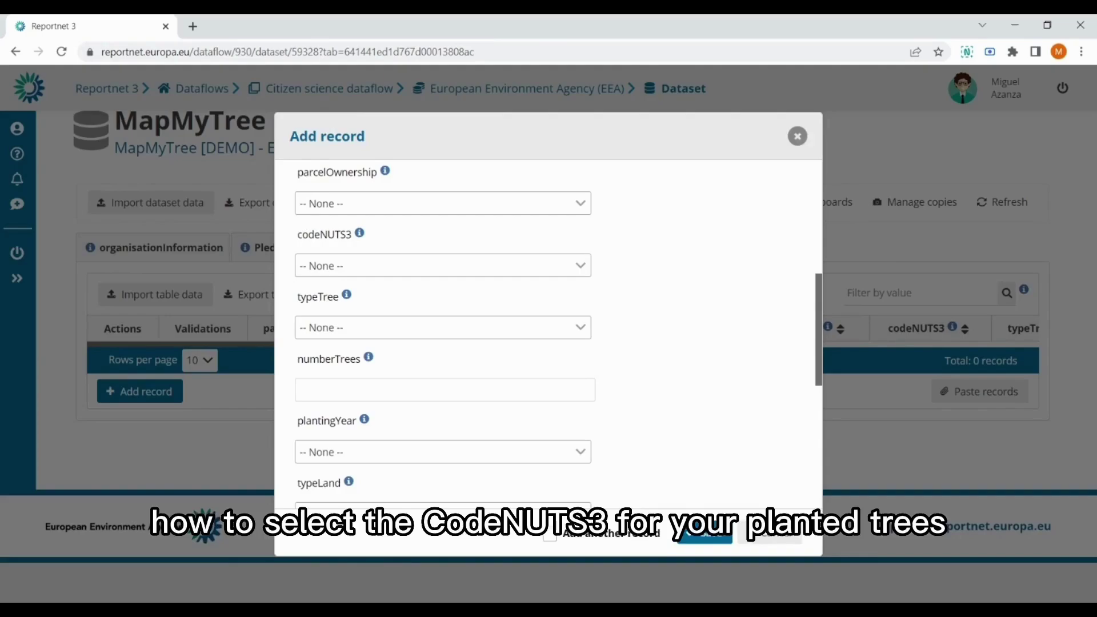
pyautogui.scroll(-2, 548, 332)
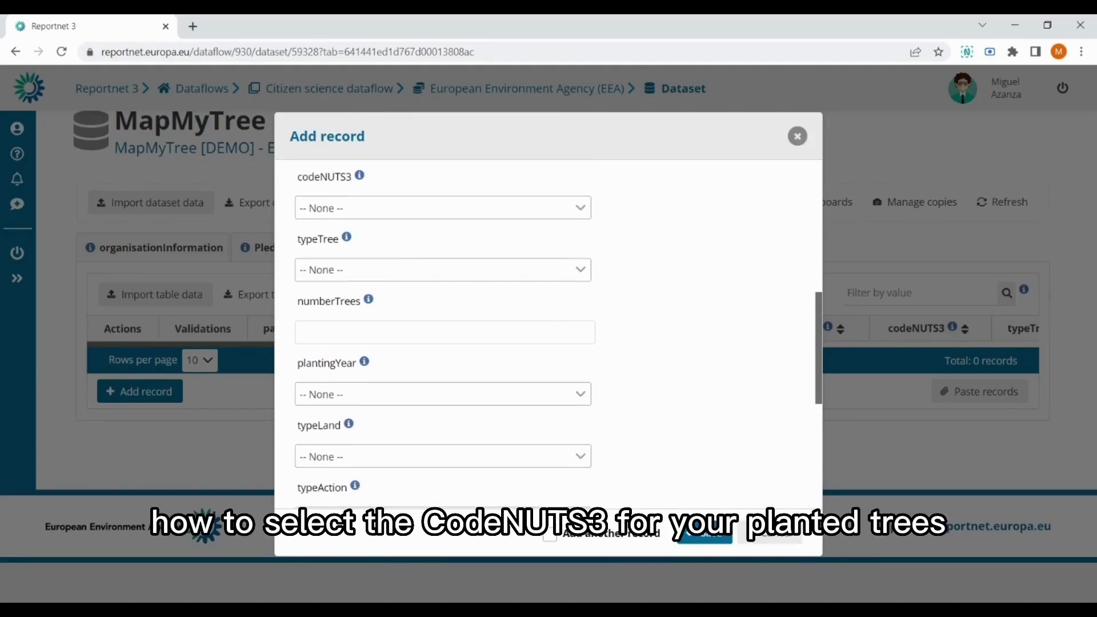
pyautogui.scroll(-1, 549, 332)
pyautogui.scroll(-2, 549, 332)
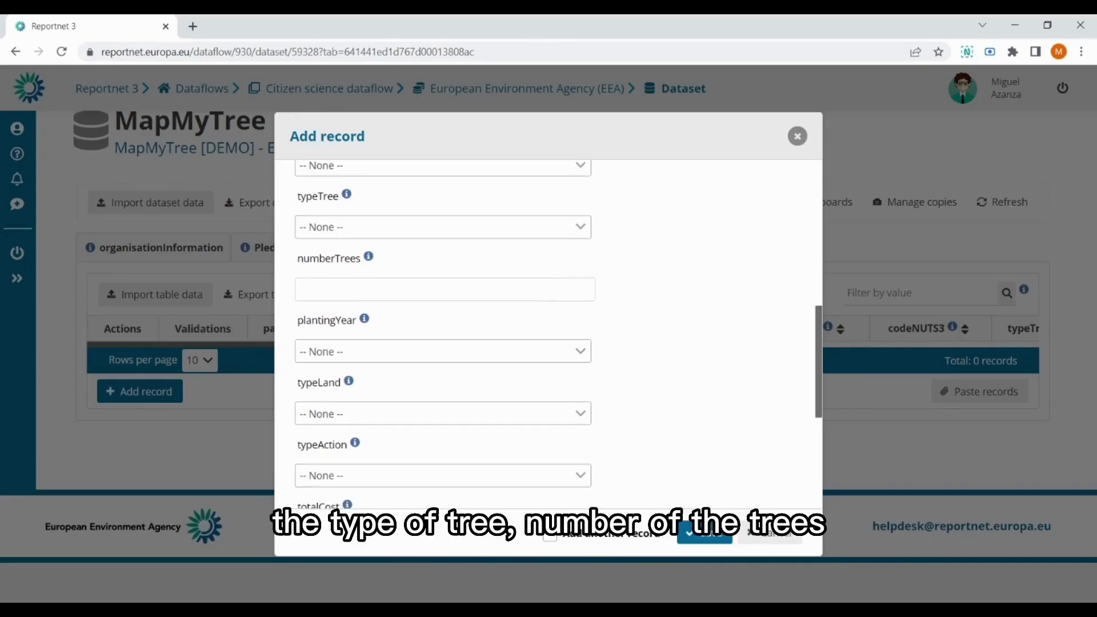
pyautogui.scroll(-4, 549, 331)
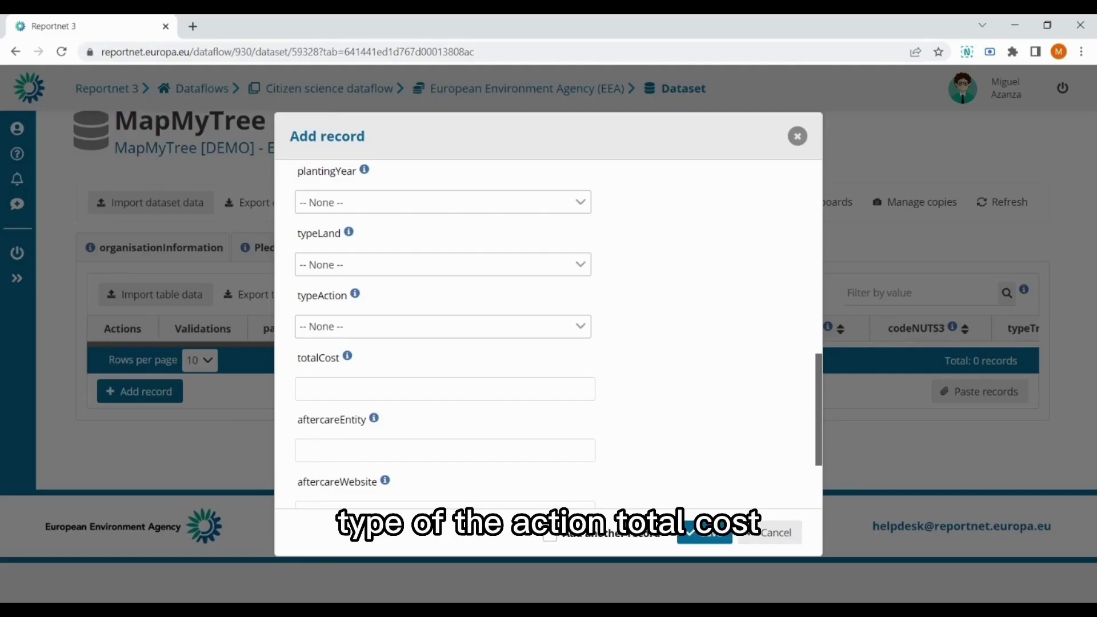
pyautogui.scroll(-3, 548, 331)
pyautogui.scroll(-1, 549, 331)
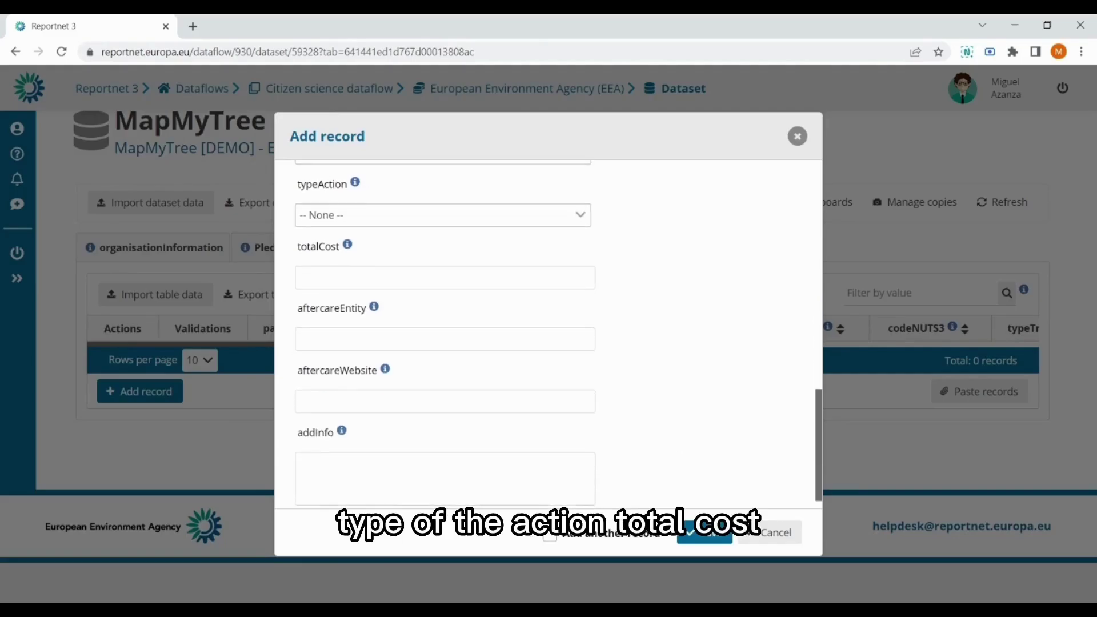
pyautogui.scroll(-1, 320, 400)
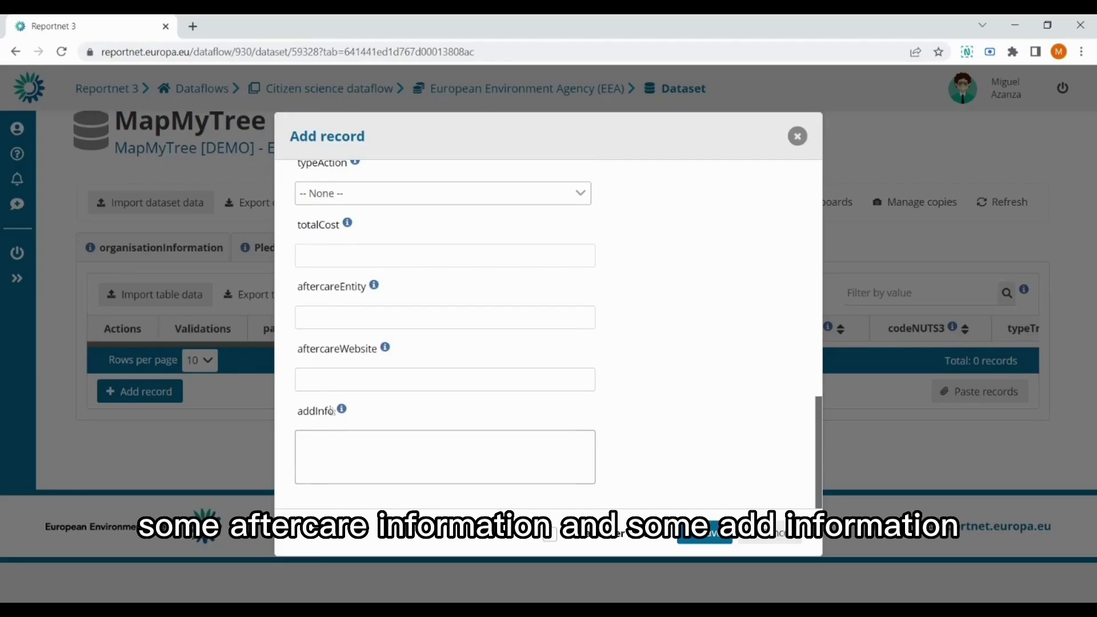
pyautogui.click(680, 534)
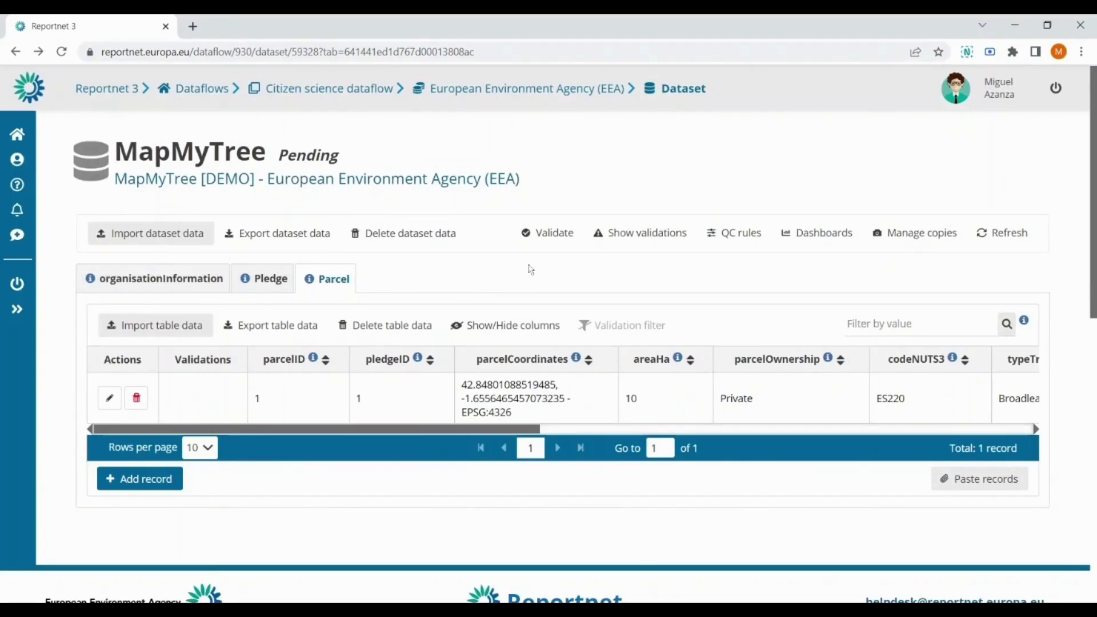
# Validate the MapMyTree dataset, refresh, and confirm the validations list shows no results.
pyautogui.click(544, 247)
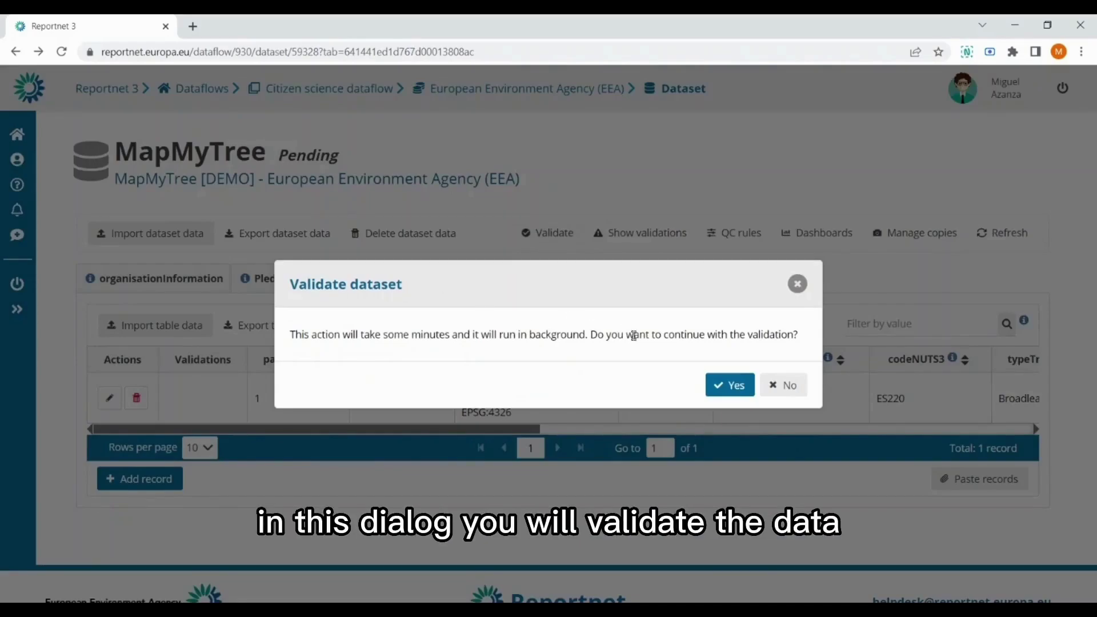
pyautogui.click(717, 392)
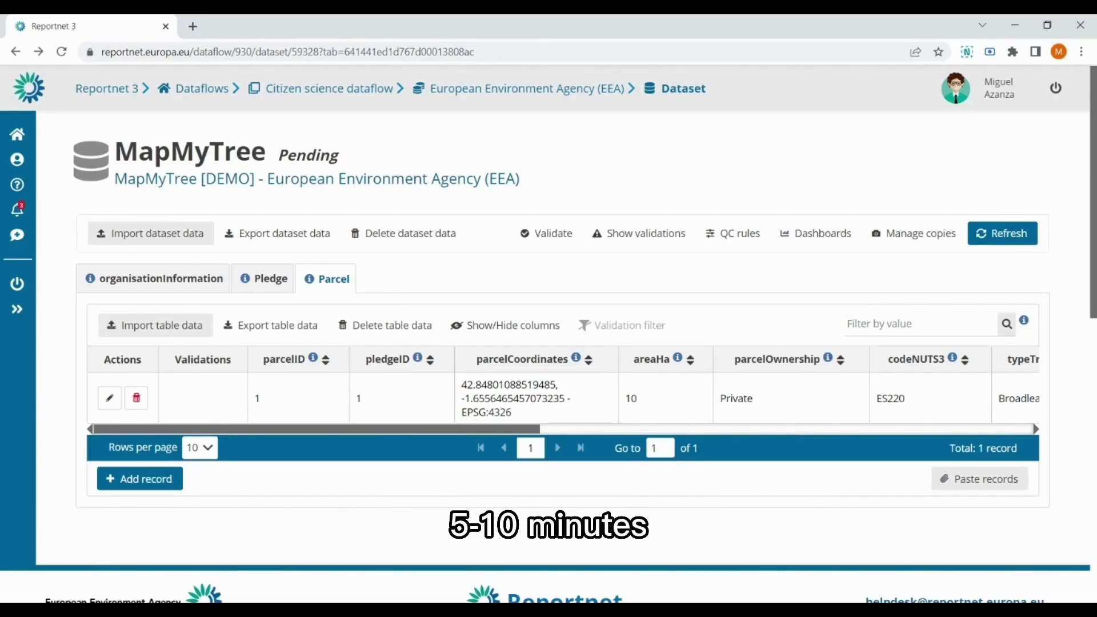
pyautogui.click(994, 240)
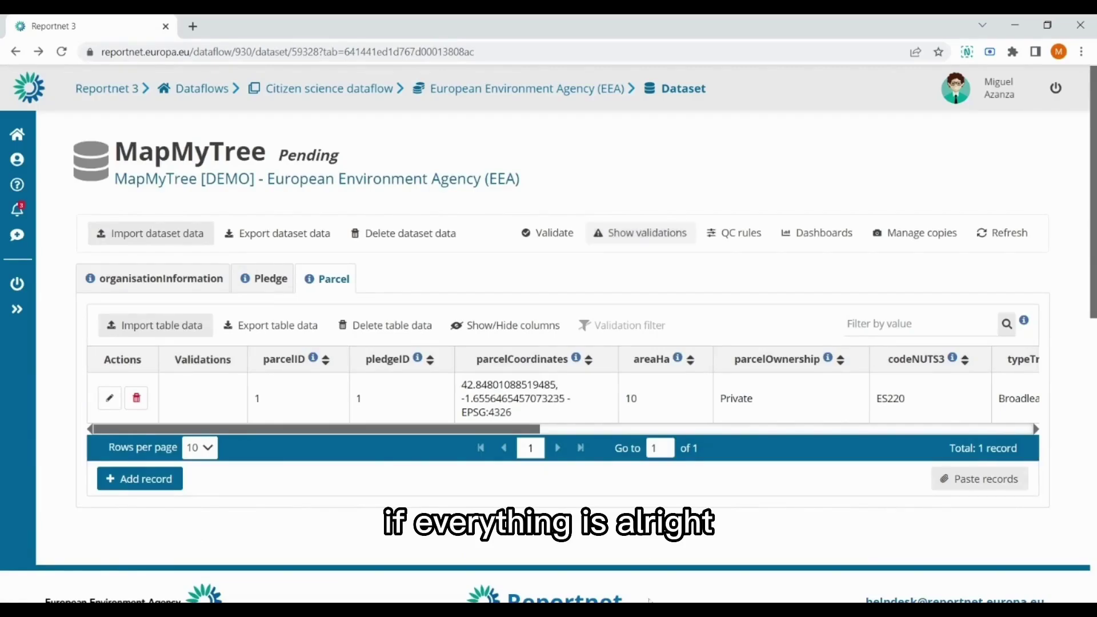
pyautogui.click(641, 232)
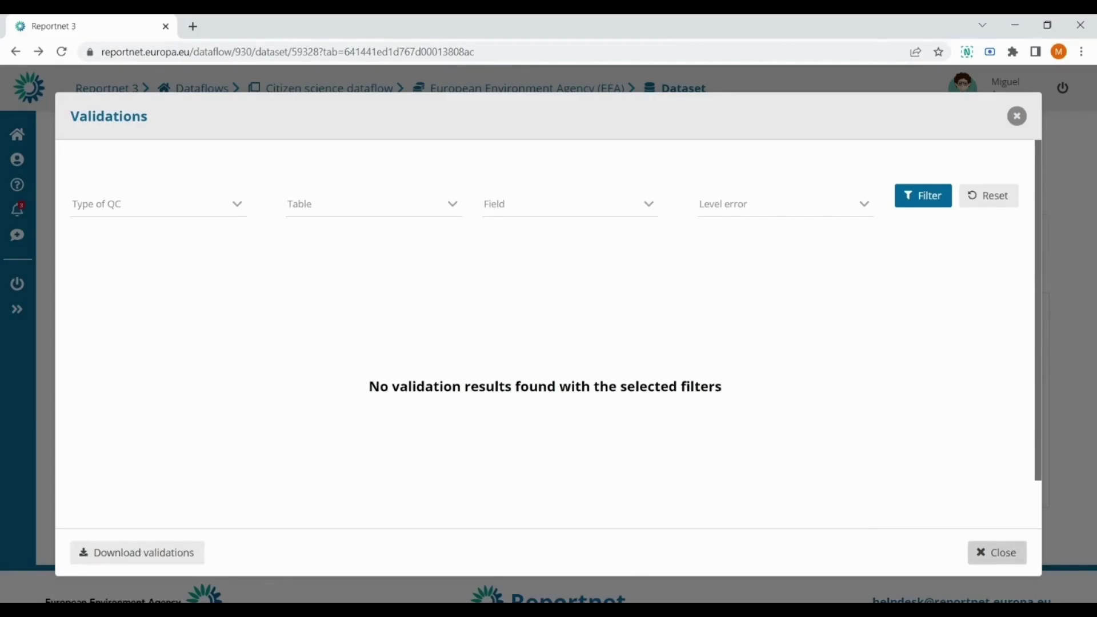
pyautogui.click(992, 560)
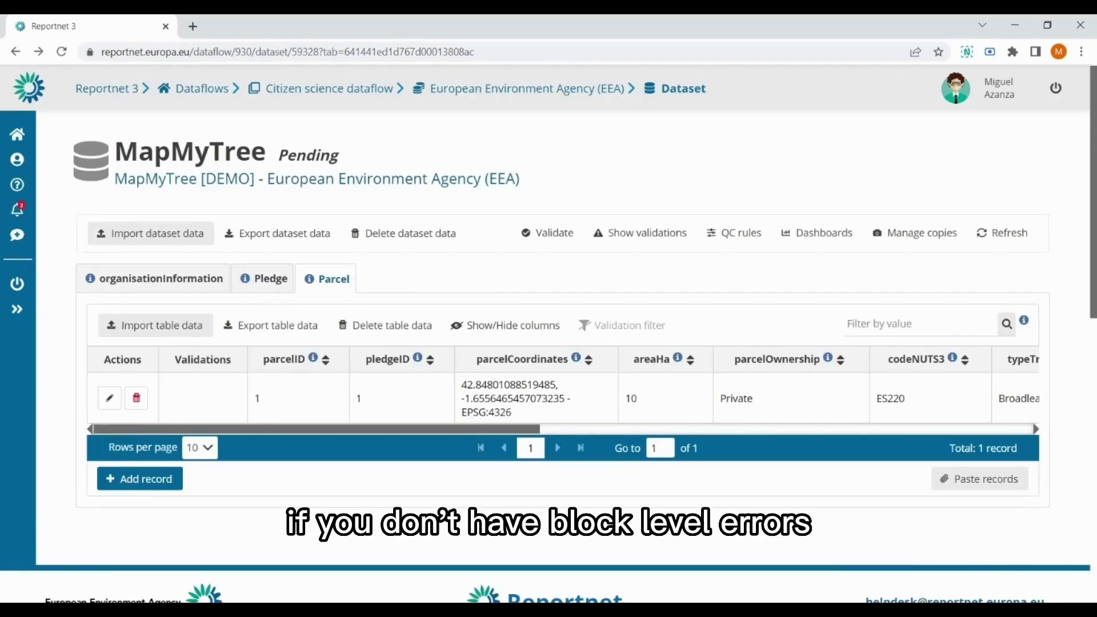
# From the European Environment Agency (EEA) dataflow page, start releasing all datasets to data collection.
pyautogui.click(569, 91)
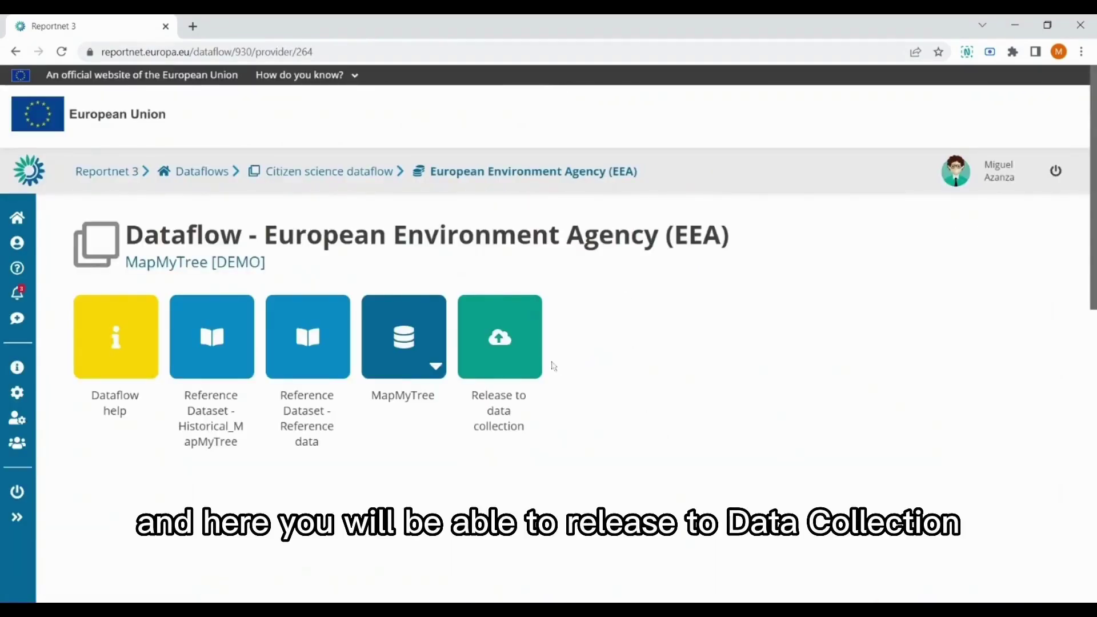
pyautogui.click(522, 354)
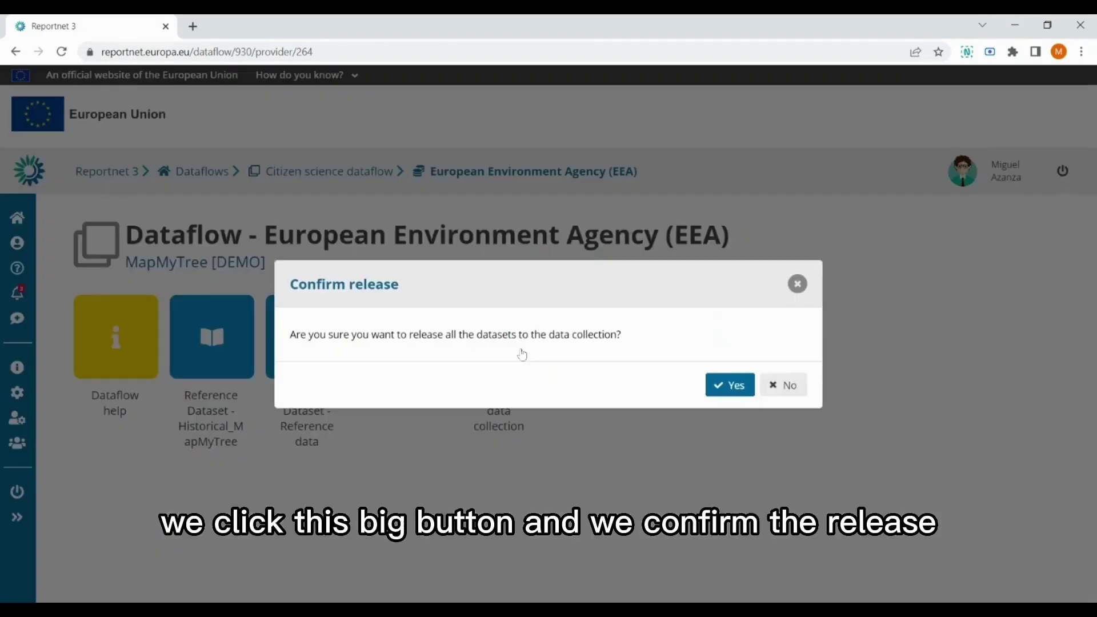